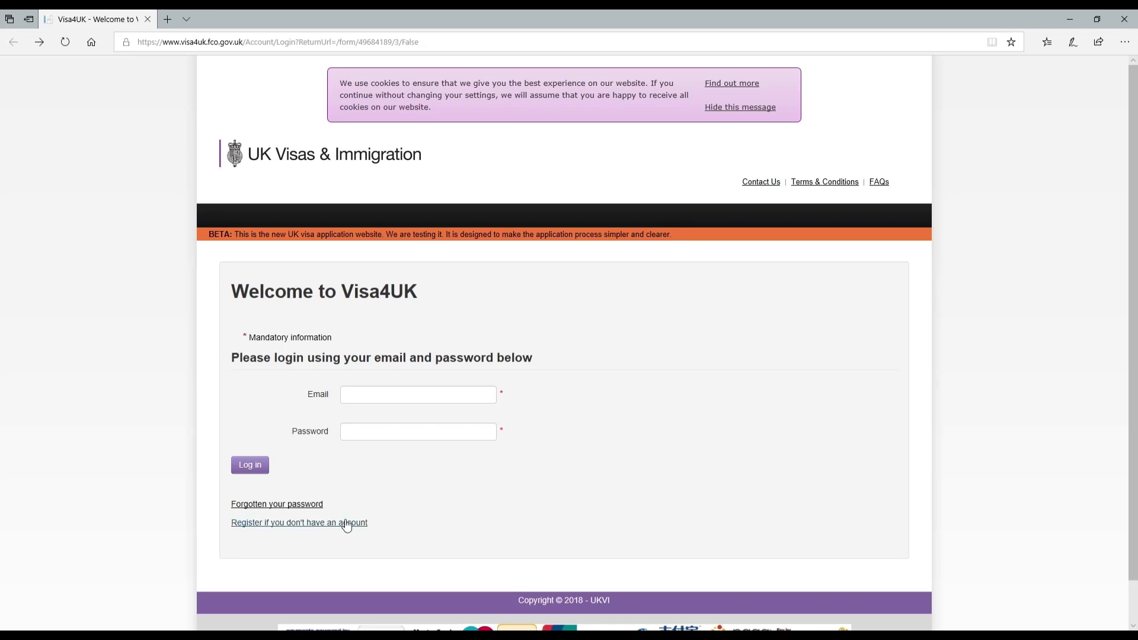
Open the account registration form and enter placeholder given name and surname.
{"action": "left_click", "coordinate": [242, 526]}
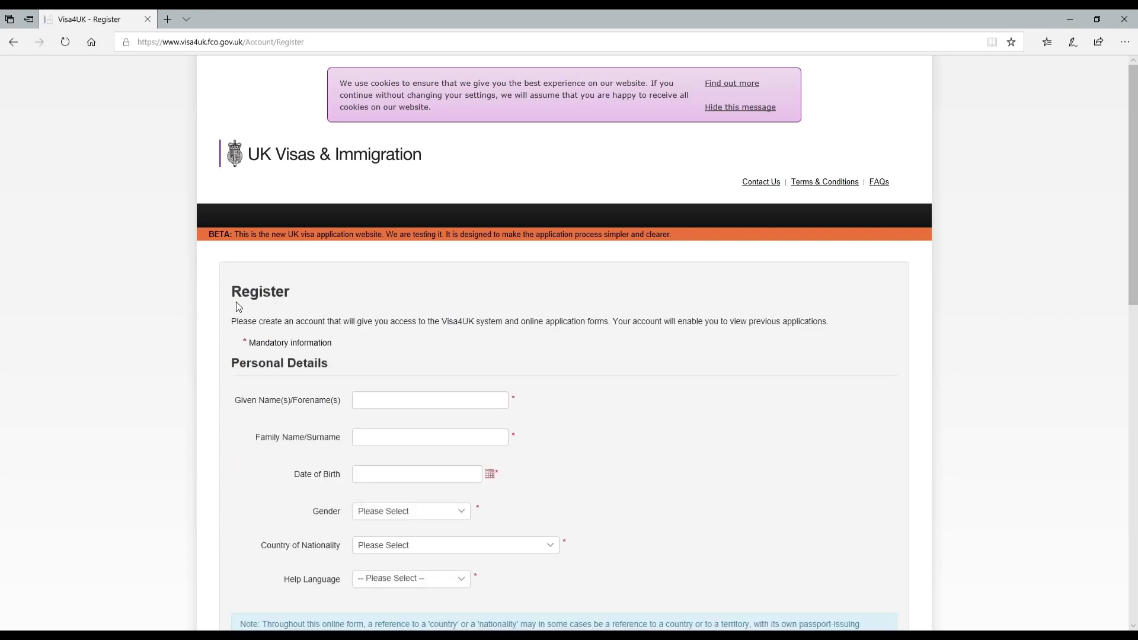
{"action": "left_click_drag", "start_coordinate": [231, 293], "coordinate": [307, 304]}
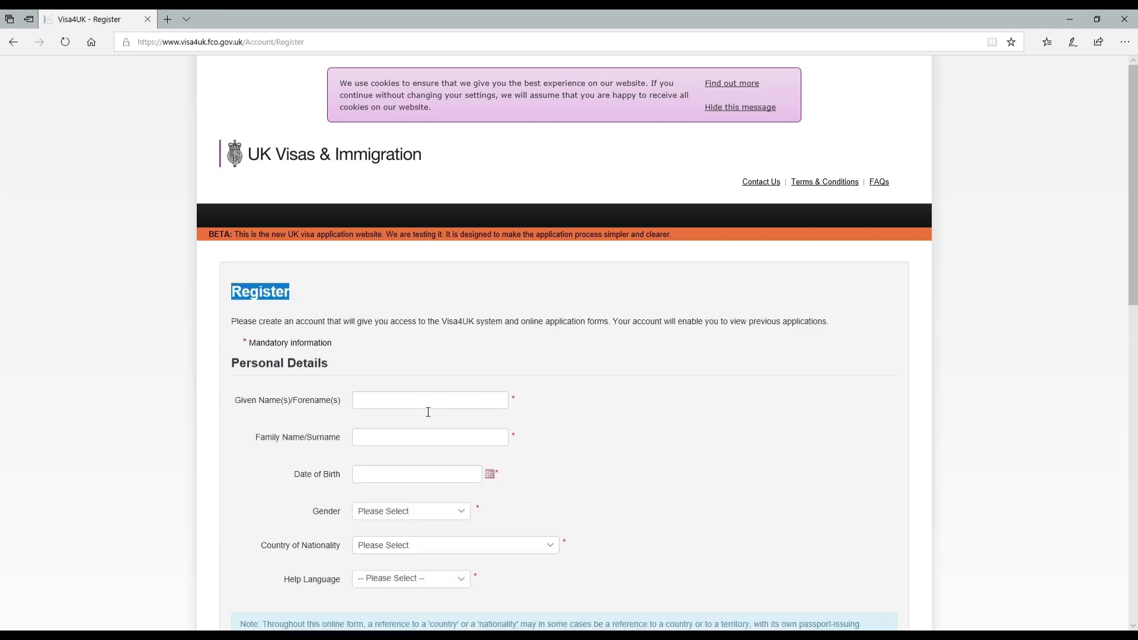
{"action": "left_click_drag", "start_coordinate": [243, 347], "coordinate": [344, 351]}
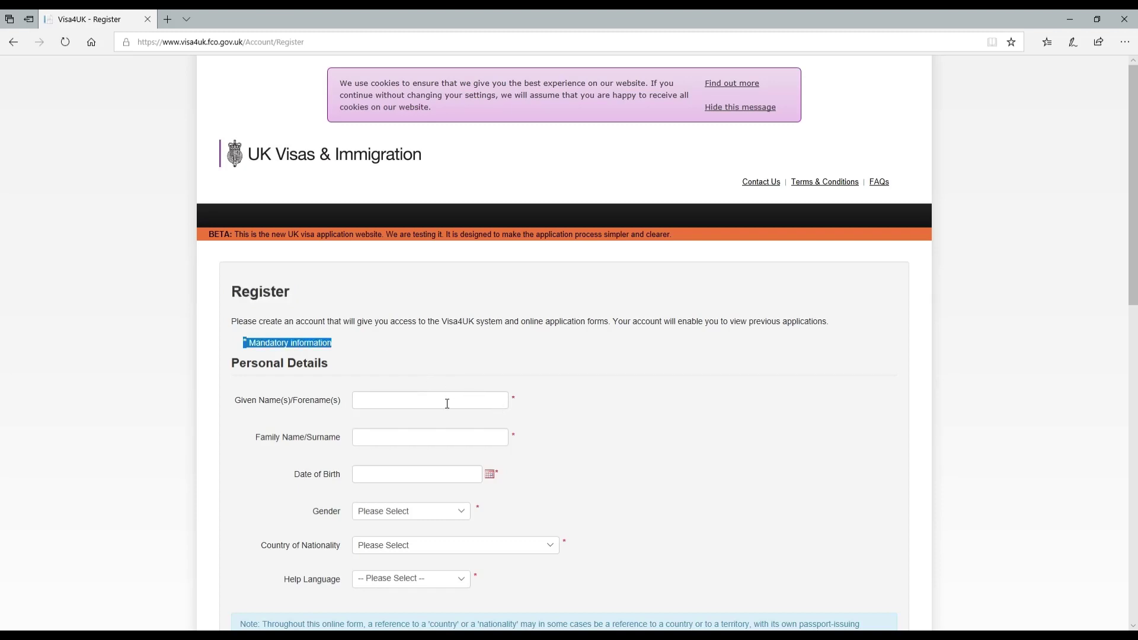
{"action": "left_click", "coordinate": [405, 406]}
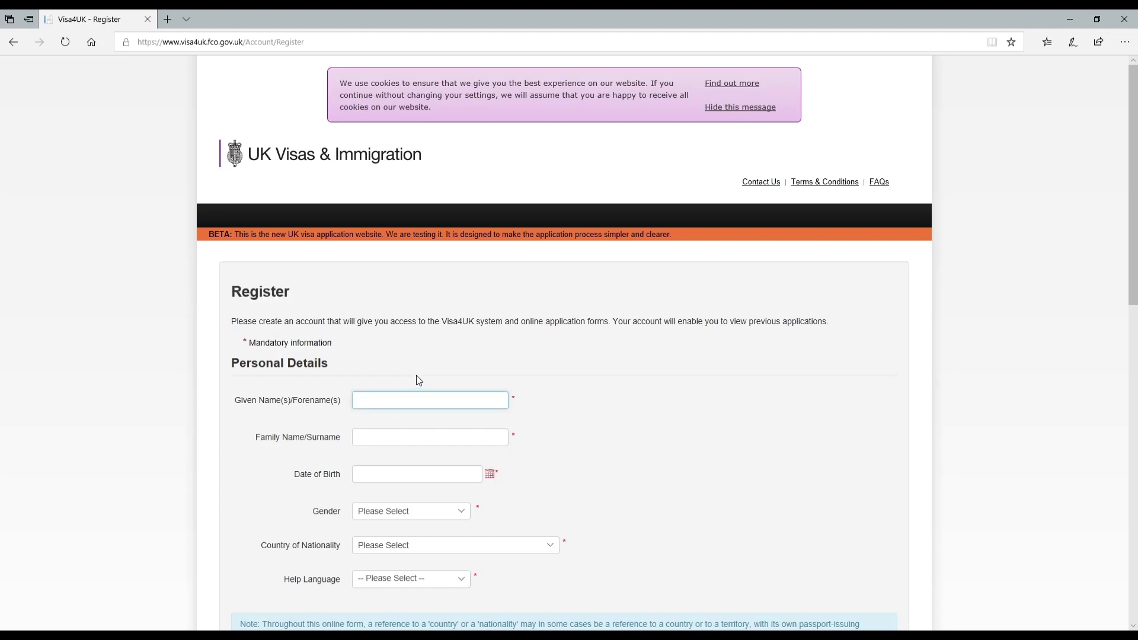
{"action": "type", "text": "MY FIRST NAME"}
{"action": "key", "text": "Tab"}
{"action": "type", "text": "MY"}
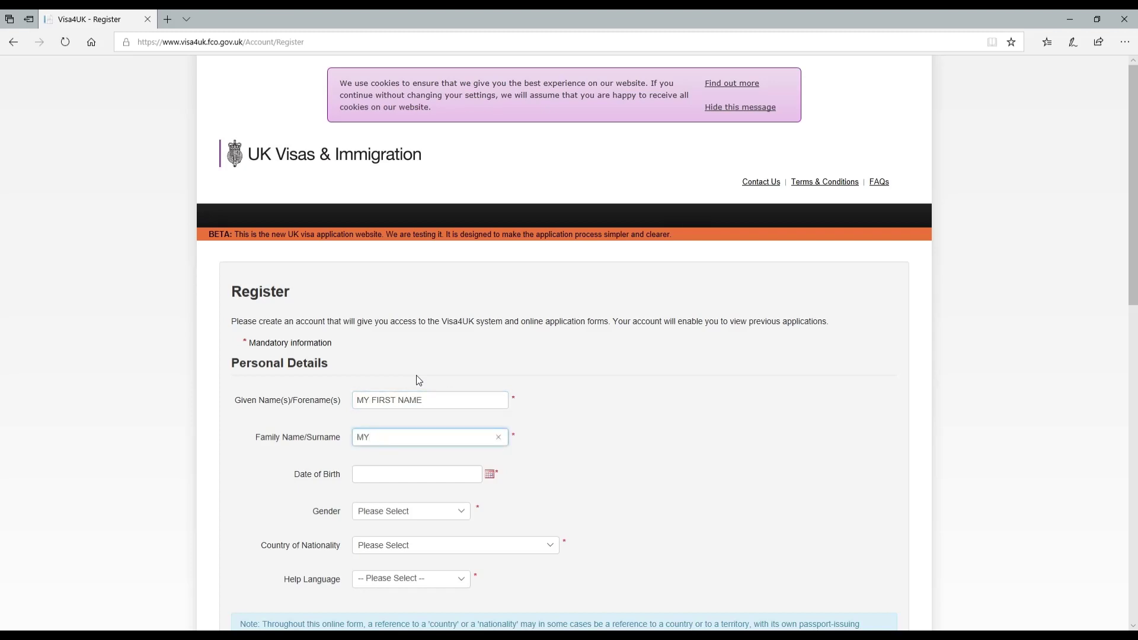
{"action": "type", "text": " SURNAME"}
Set the date of birth to 01 Apr 2000 in the calendar.
{"action": "left_click", "coordinate": [461, 476]}
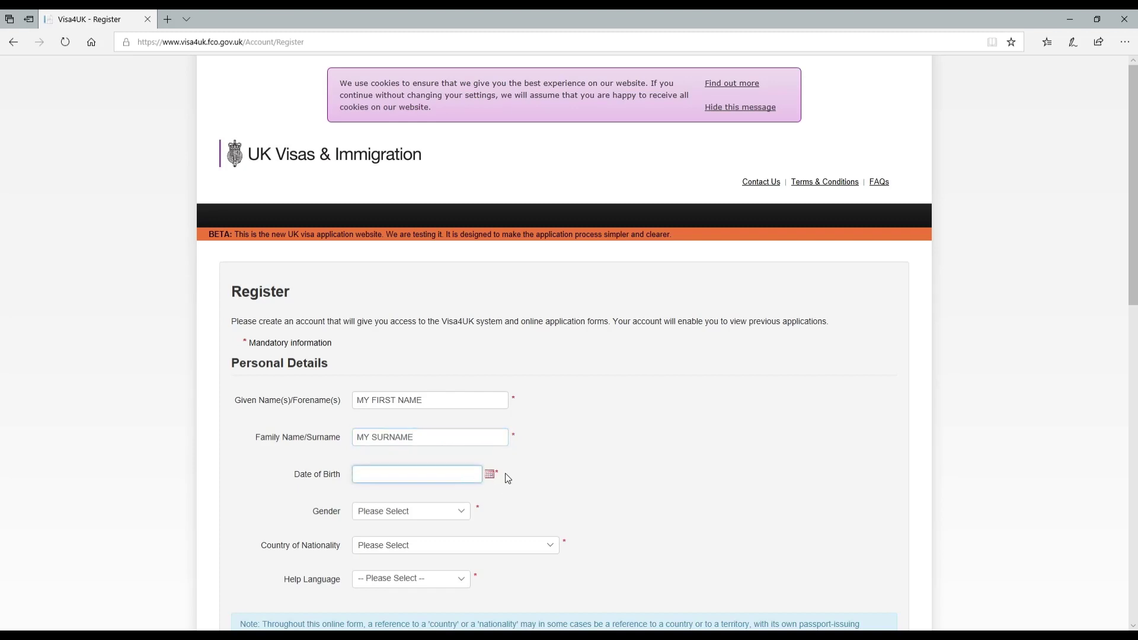
{"action": "left_click", "coordinate": [492, 475]}
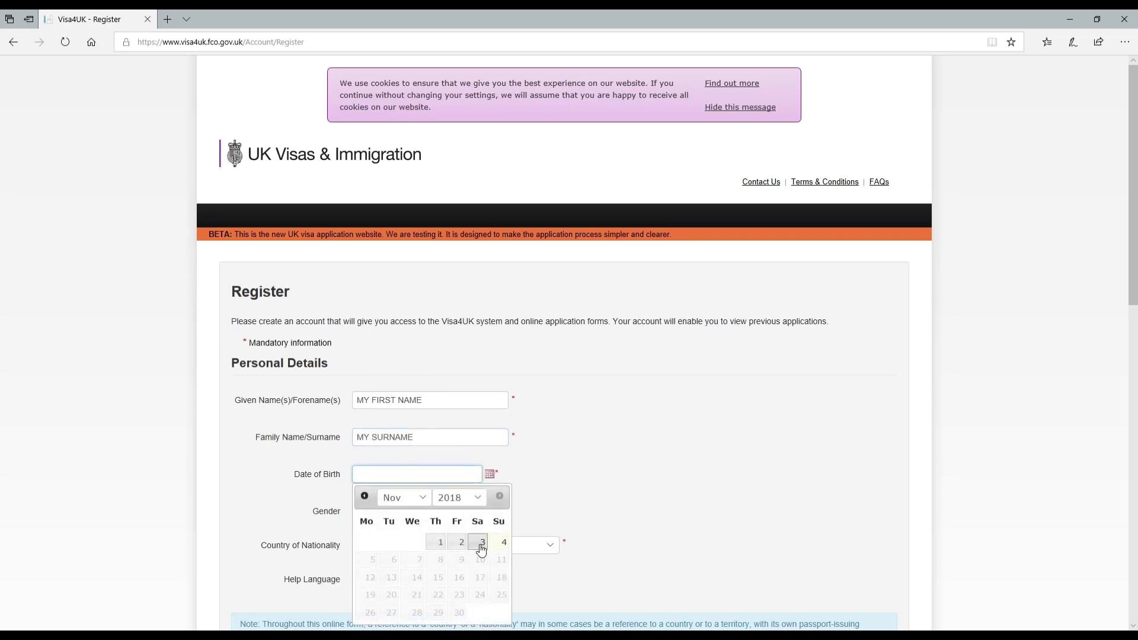
{"action": "left_click", "coordinate": [409, 500]}
{"action": "left_click", "coordinate": [399, 417]}
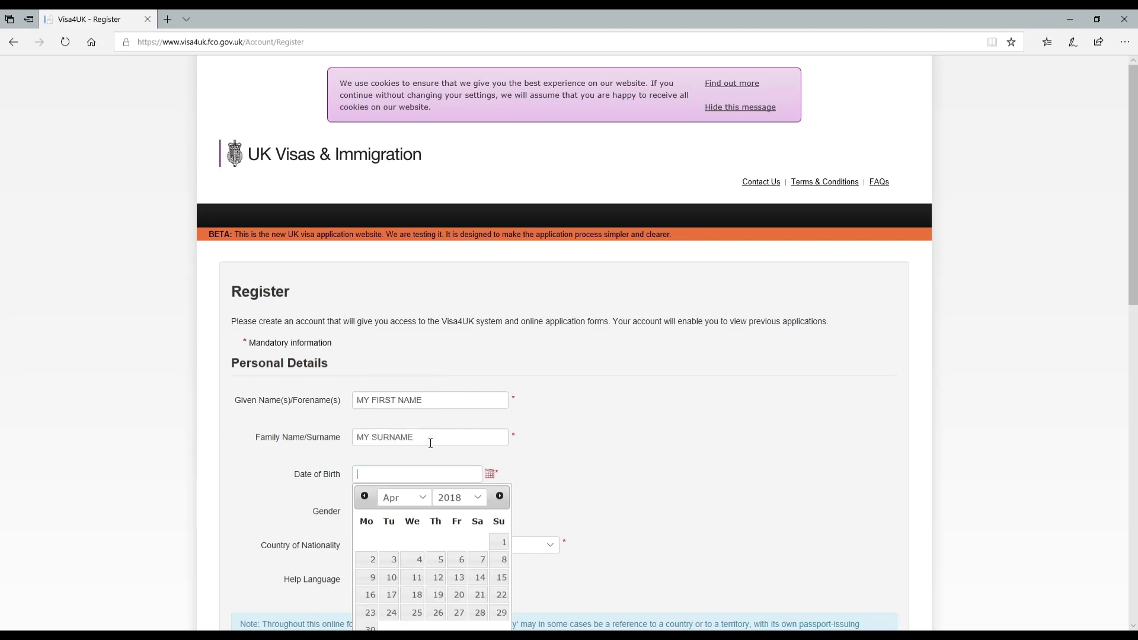
{"action": "left_click", "coordinate": [458, 498]}
{"action": "left_click", "coordinate": [449, 287]}
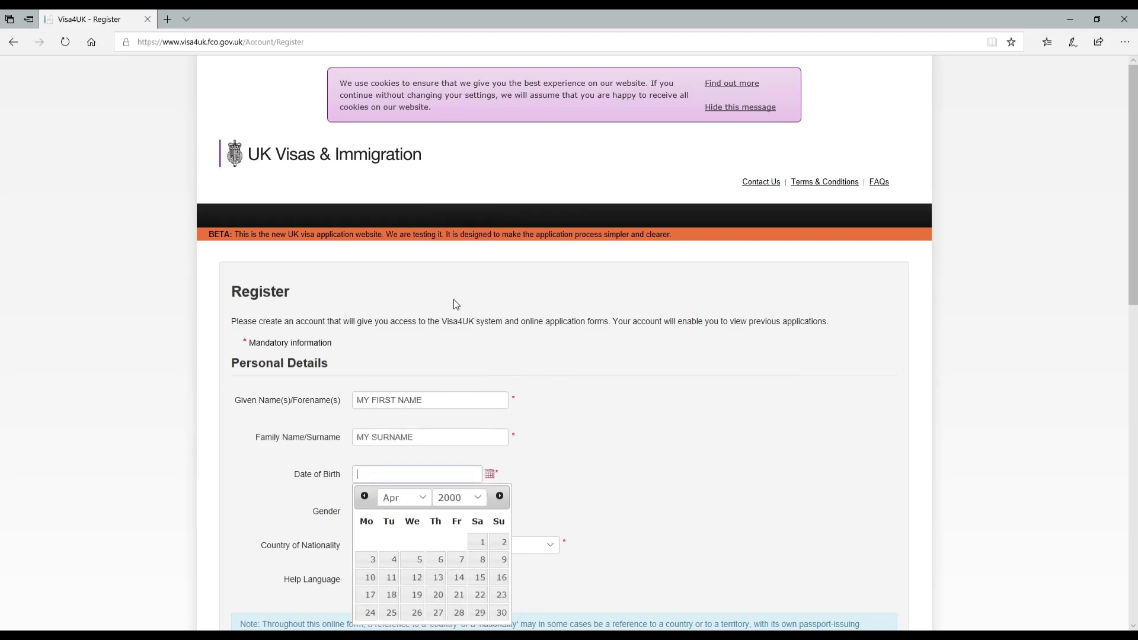
{"action": "left_click", "coordinate": [480, 549]}
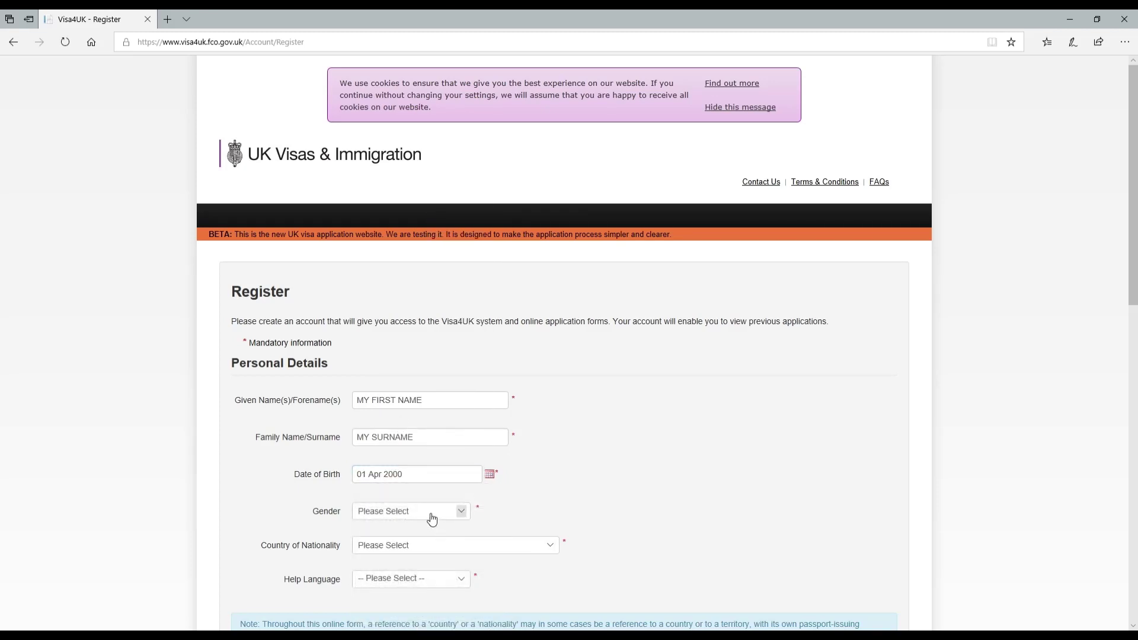
Choose Male gender, UNITED KINGDOM nationality and English as help language.
{"action": "left_click", "coordinate": [431, 514]}
{"action": "left_click", "coordinate": [441, 521]}
{"action": "left_click", "coordinate": [416, 553]}
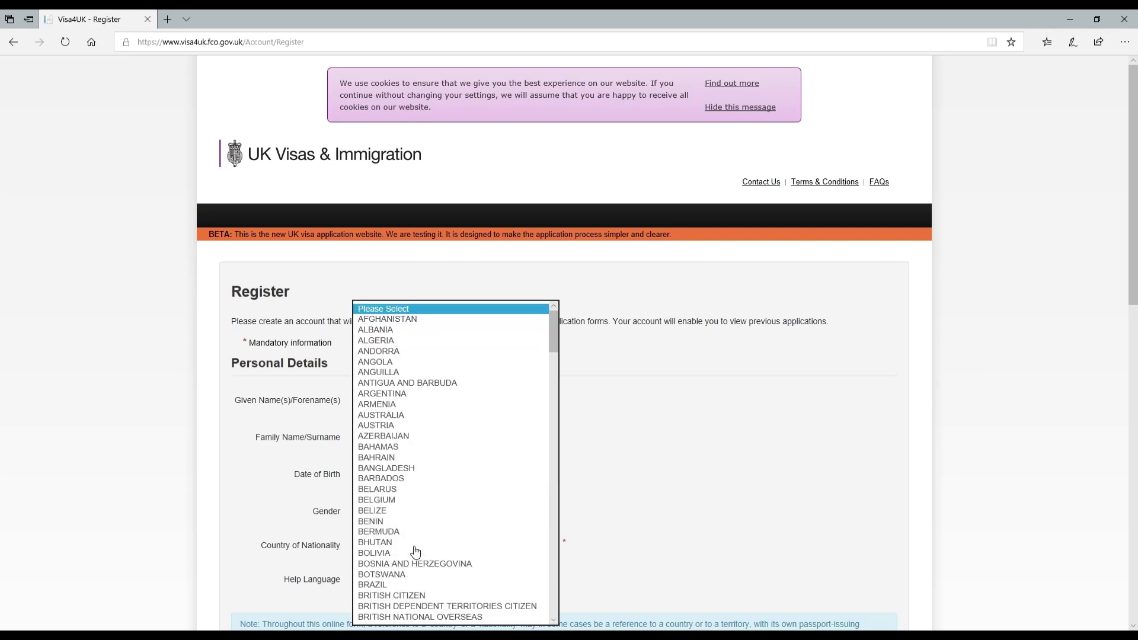
{"action": "type", "text": "united kingdom"}
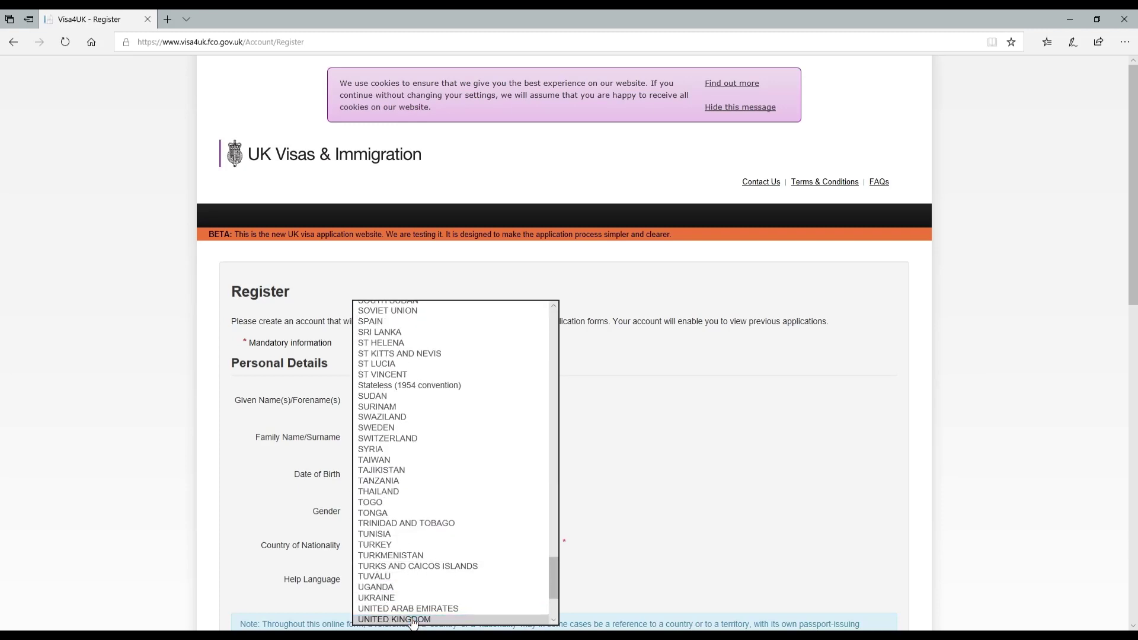
{"action": "key", "text": "Return"}
{"action": "left_click", "coordinate": [384, 585]}
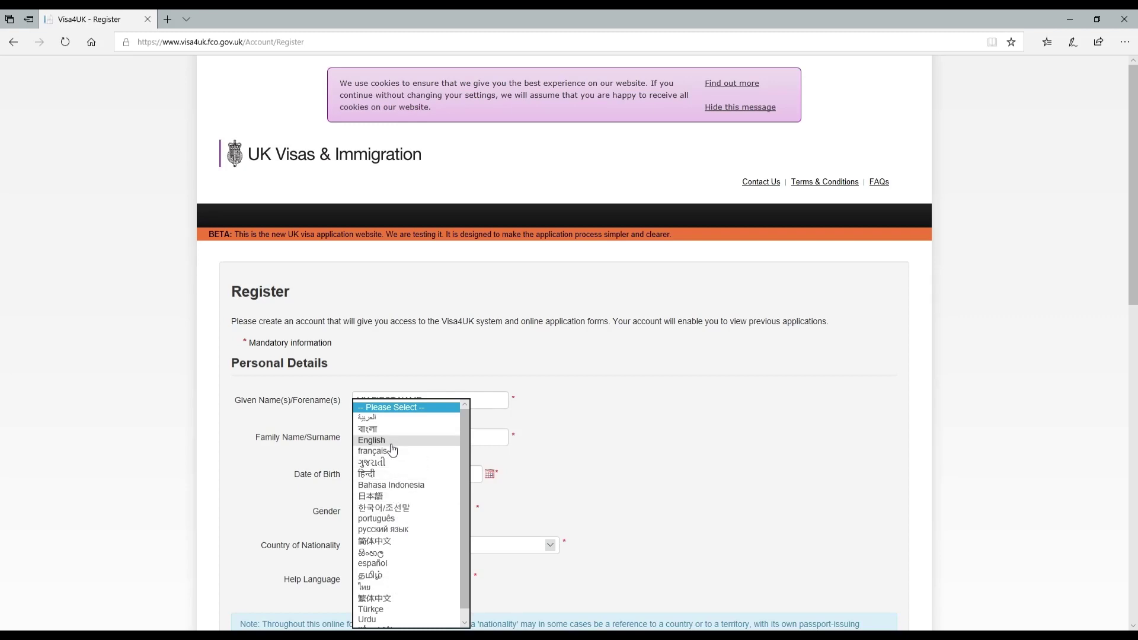
{"action": "left_click", "coordinate": [434, 481]}
Enter the contact email address and its confirmation.
{"action": "scroll", "coordinate": [582, 500], "scroll_direction": "down", "scroll_amount": 6}
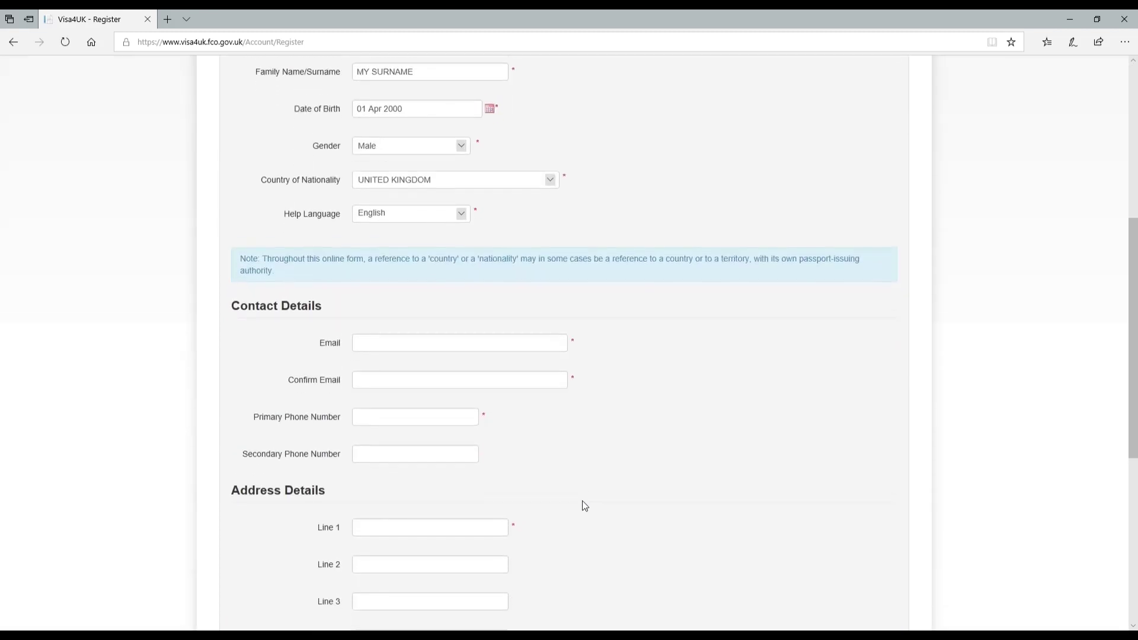
{"action": "left_click", "coordinate": [420, 339]}
{"action": "type", "text": "MY"}
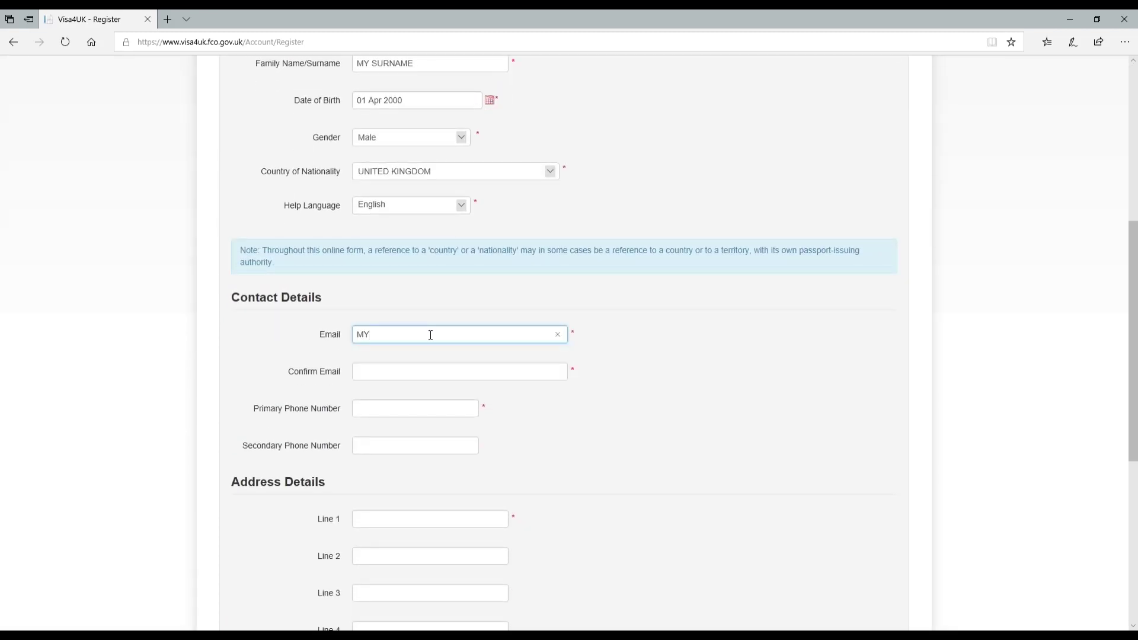
{"action": "type", "text": "EMAIL@GMAIL.COM"}
{"action": "key", "text": "Tab"}
{"action": "type", "text": "MYE"}
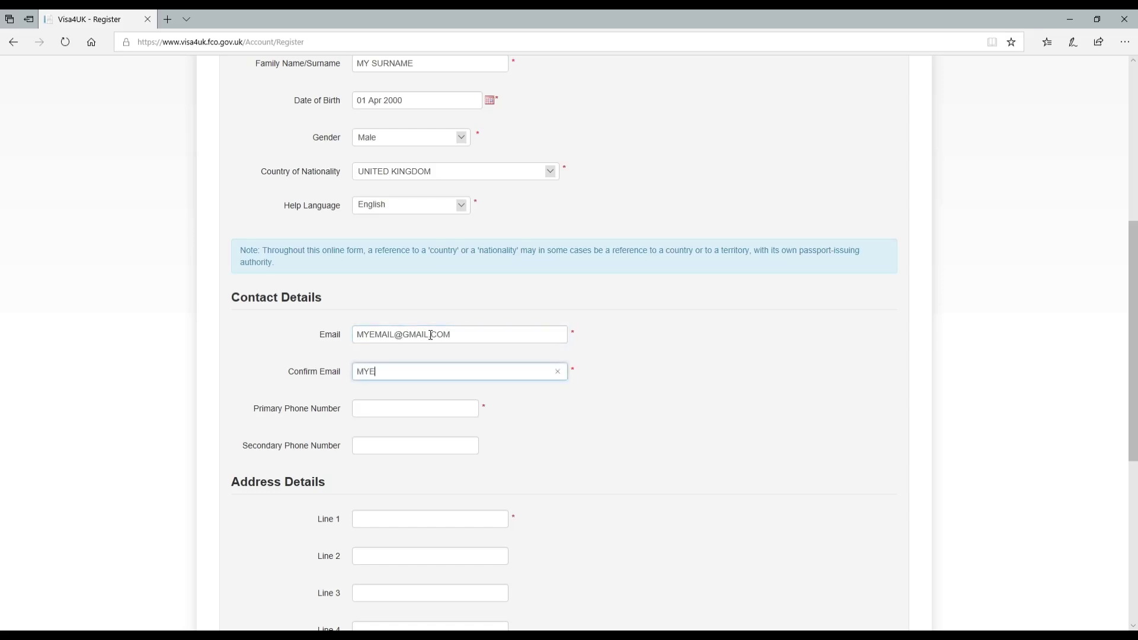
{"action": "type", "text": "MAIL."}
{"action": "type", "text": "@GMAIL.COM"}
Fill in the primary phone number and the first address line.
{"action": "key", "text": "Tab"}
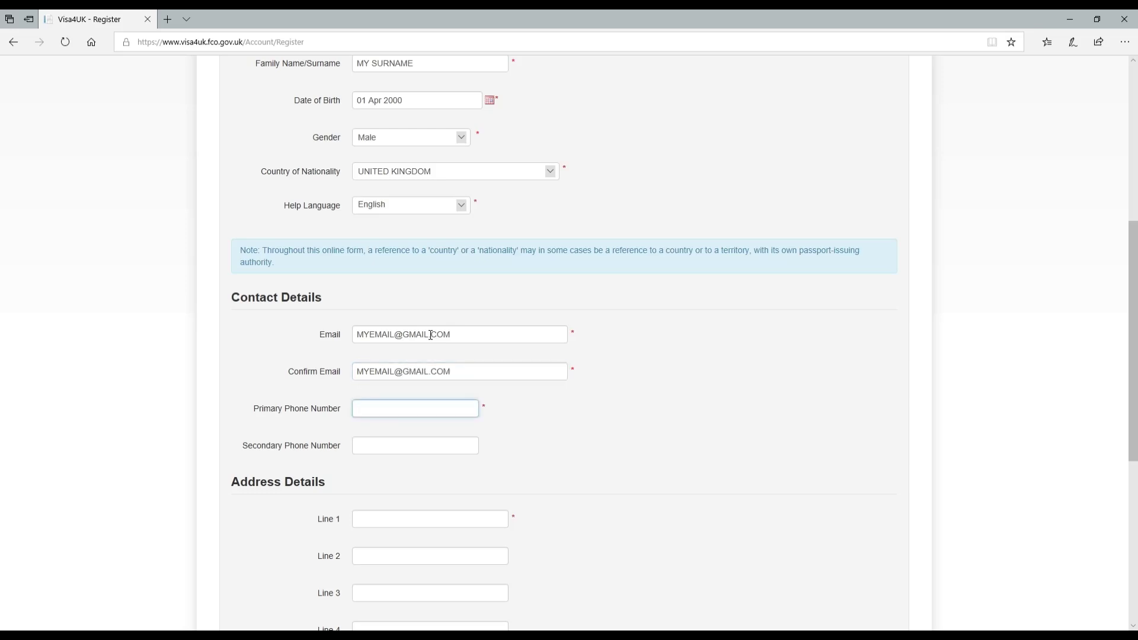
{"action": "type", "text": "0111XXX"}
{"action": "key", "text": "Tab"}
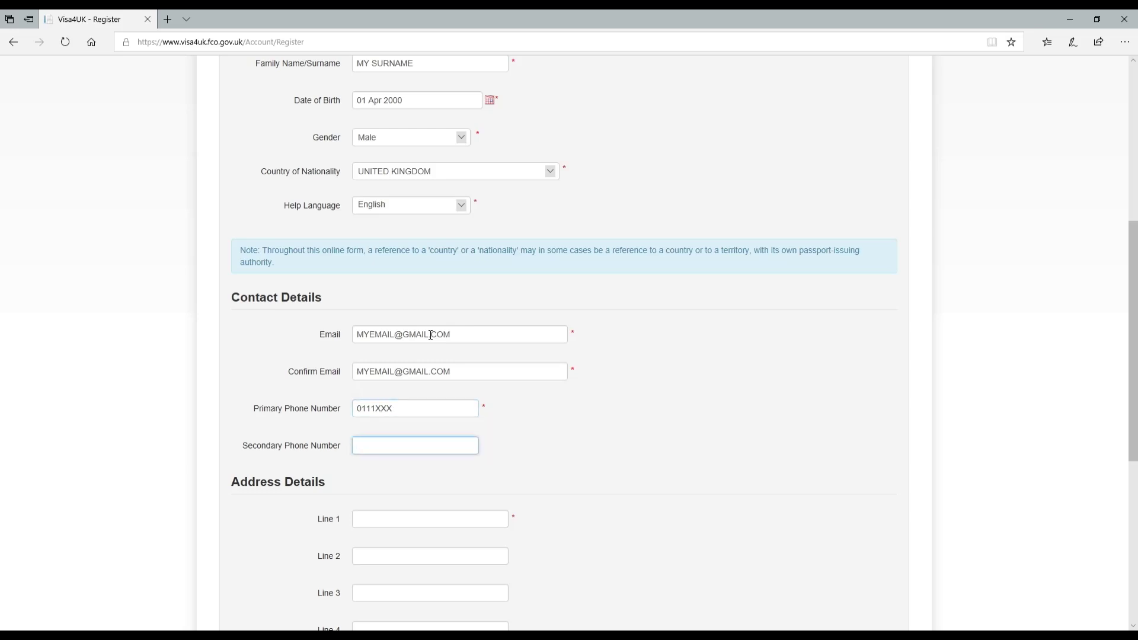
{"action": "key", "text": "Tab"}
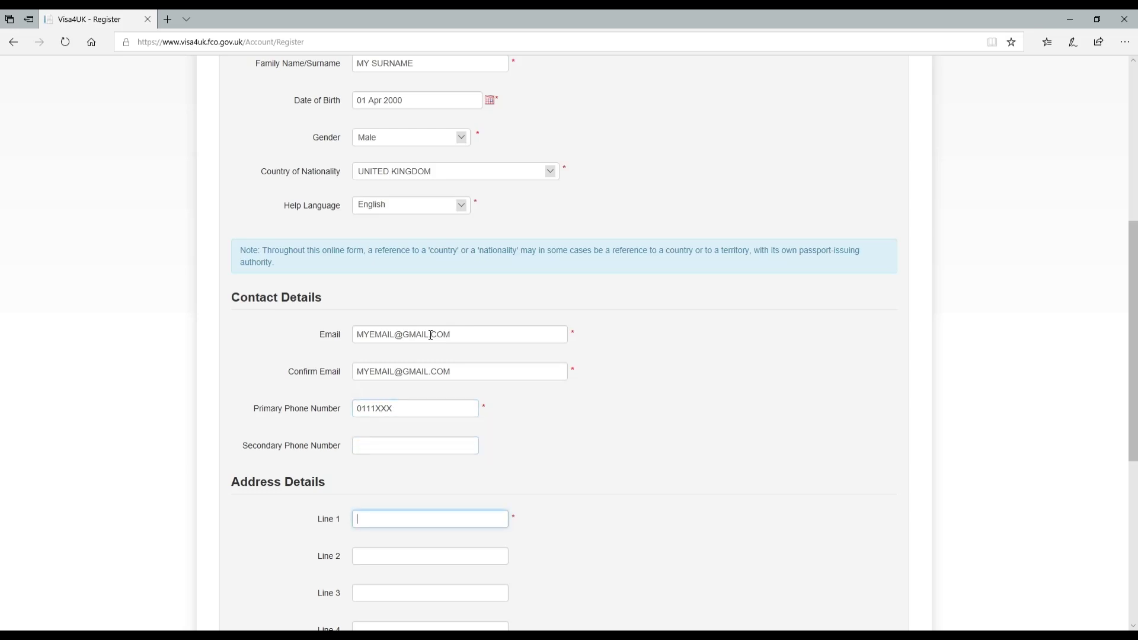
{"action": "type", "text": "HOUSE NUMBER 1"}
{"action": "key", "text": "Tab"}
Complete the address with county, postal code and UNITED KINGDOM as country.
{"action": "type", "text": "ABC "}
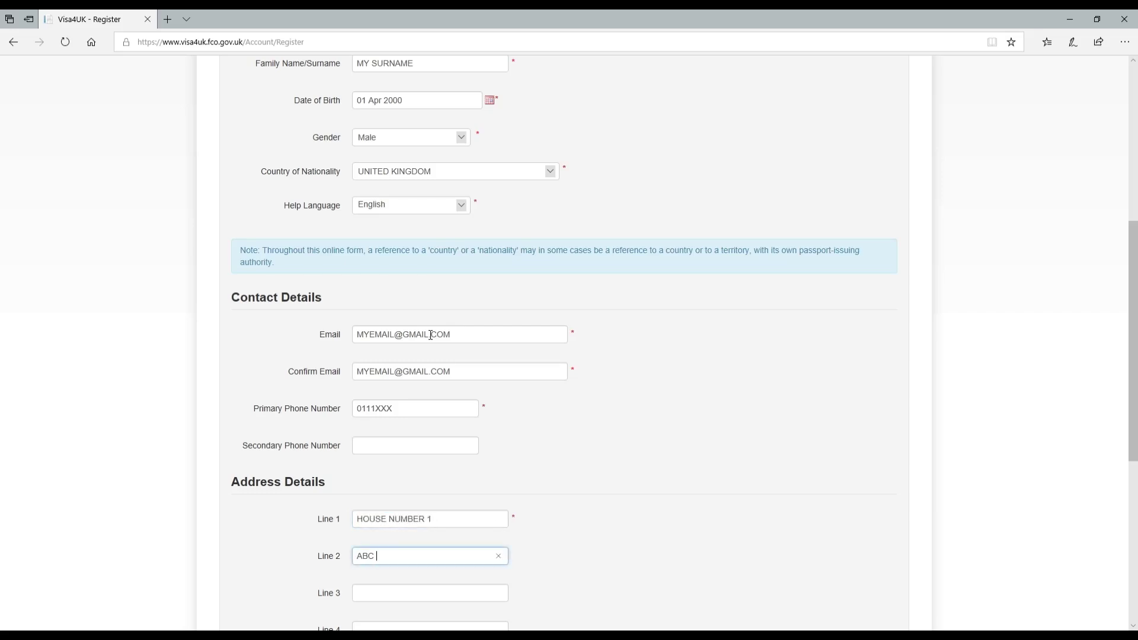
{"action": "type", "text": "COUNTY"}
{"action": "key", "text": "Tab"}
{"action": "key", "text": "Tab"}
{"action": "key", "text": "Tab"}
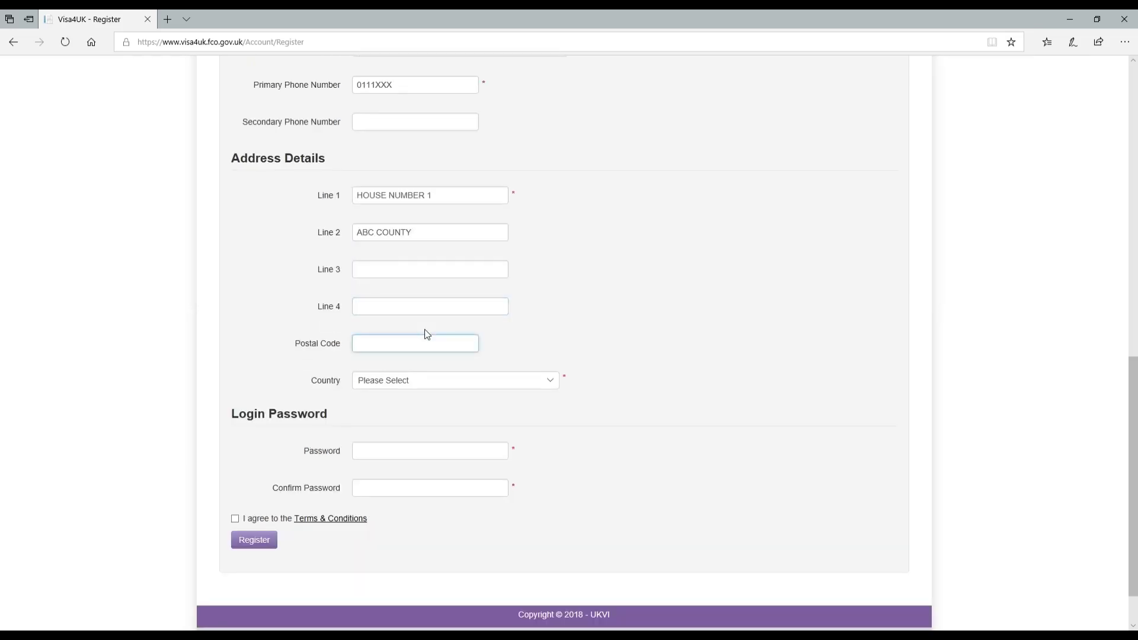
{"action": "type", "text": "MYPOSTCODE"}
{"action": "left_click", "coordinate": [427, 382]}
{"action": "type", "text": "uk"}
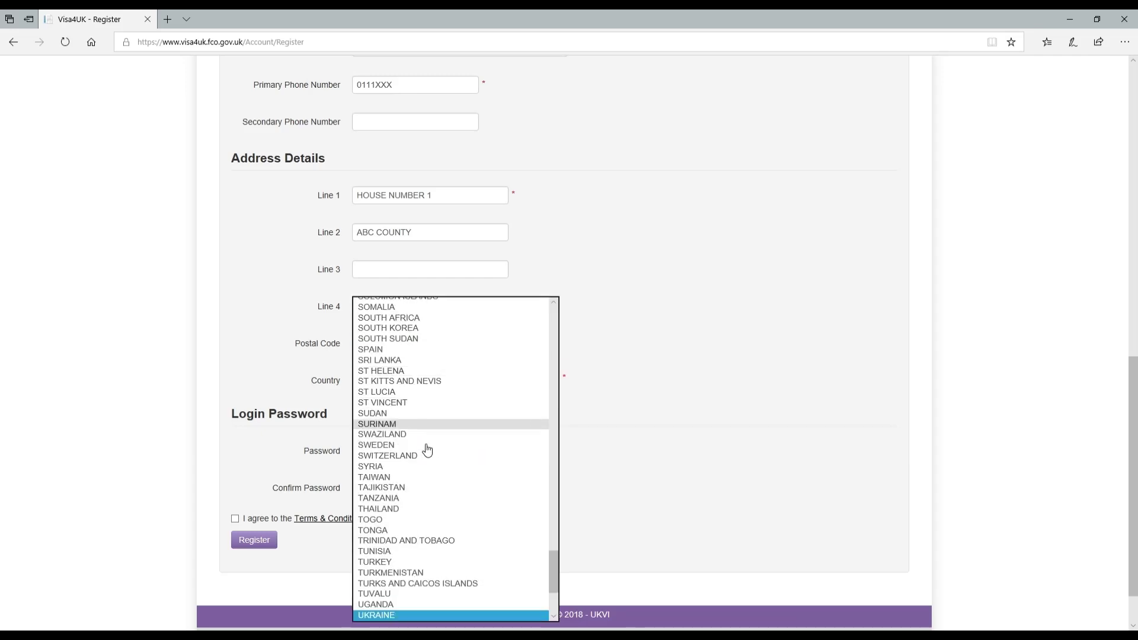
{"action": "key", "text": "Down"}
{"action": "key", "text": "Down"}
{"action": "key", "text": "Return"}
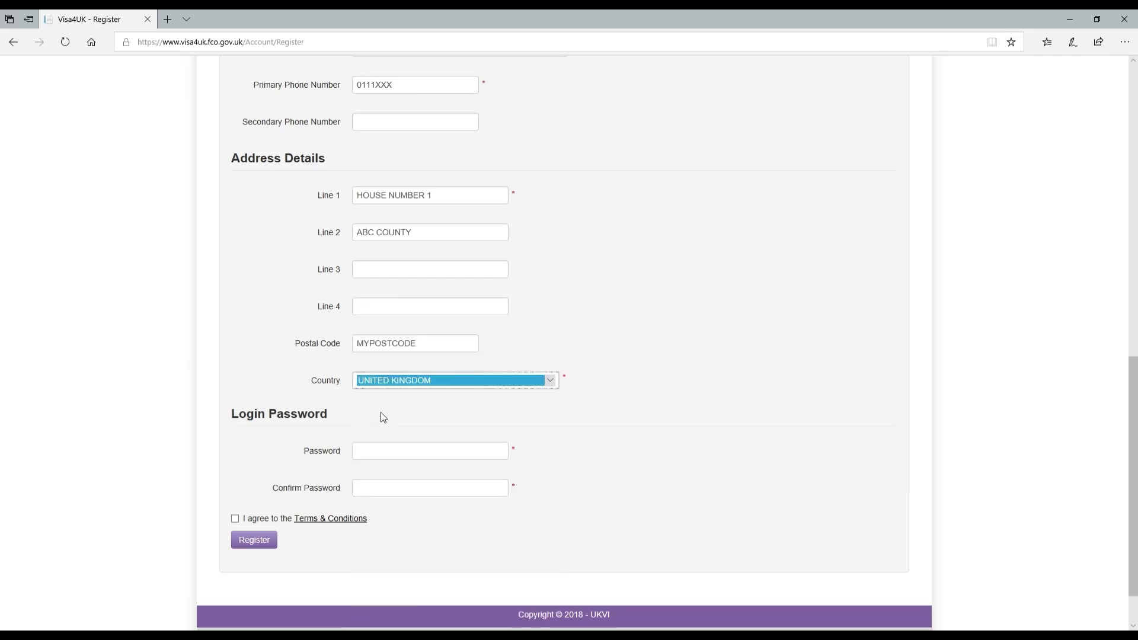
Enter and confirm the login password, then agree to the Terms & Conditions.
{"action": "left_click", "coordinate": [384, 458]}
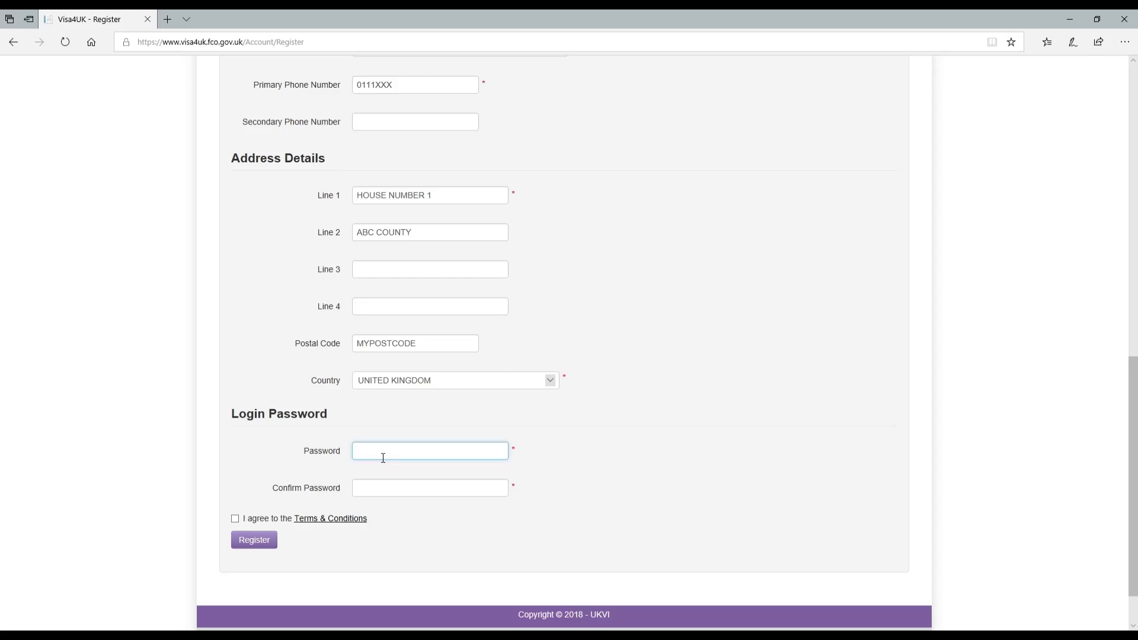
{"action": "type", "text": "*******"}
{"action": "key", "text": "Tab"}
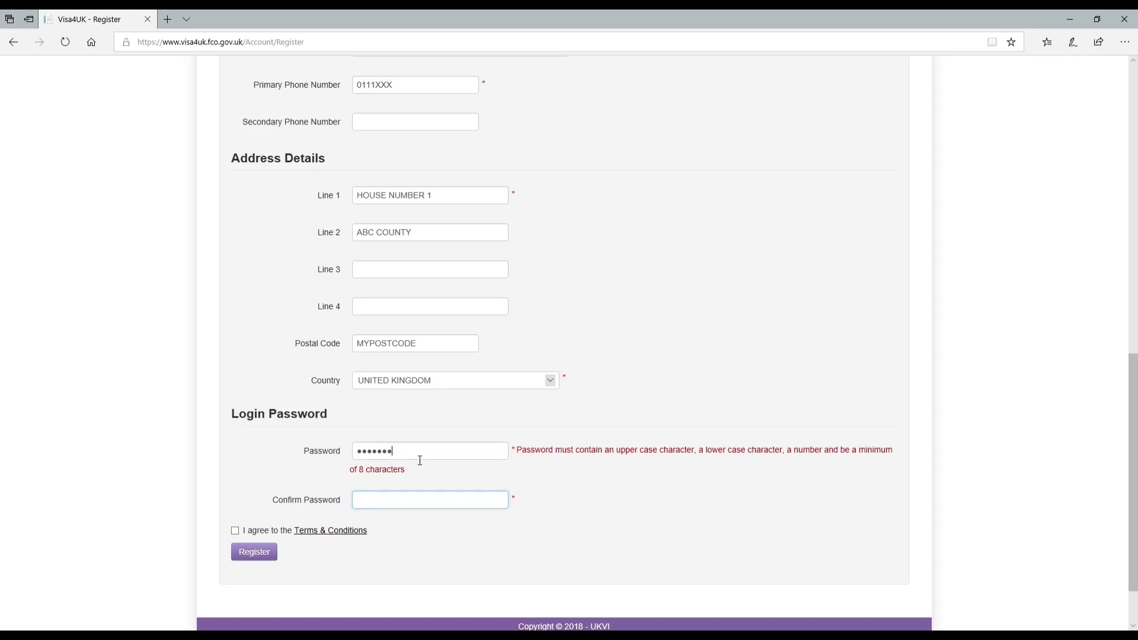
{"action": "left_click", "coordinate": [334, 454]}
{"action": "type", "text": "•••"}
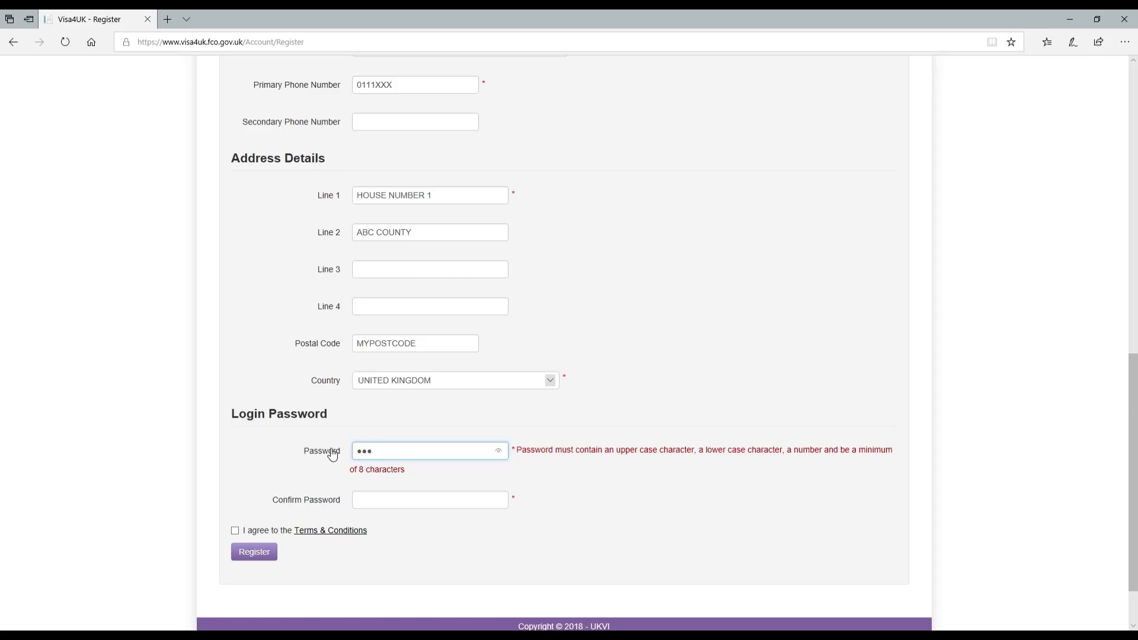
{"action": "type", "text": "•••••"}
{"action": "key", "text": "Tab"}
{"action": "type", "text": "•••"}
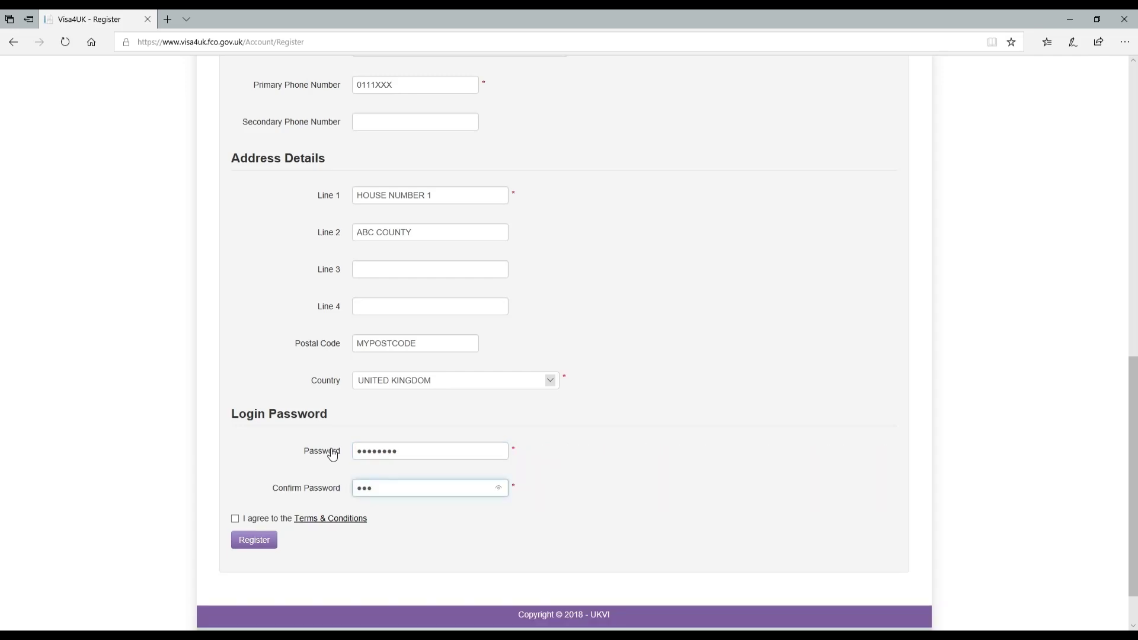
{"action": "type", "text": "•••••"}
{"action": "left_click", "coordinate": [236, 520]}
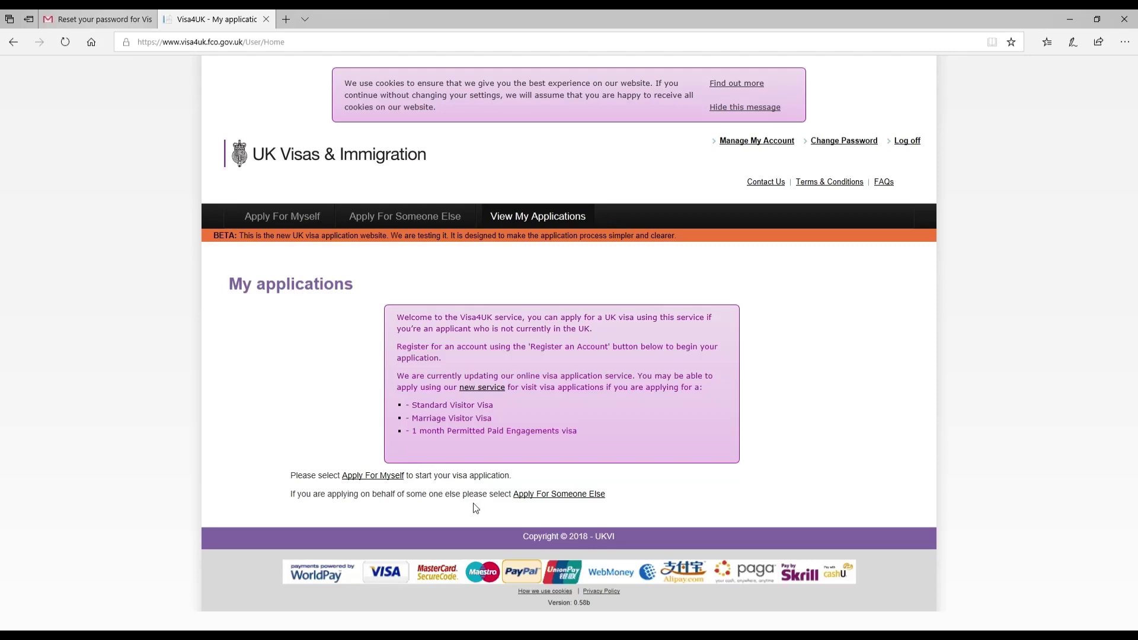
Choose 'Apply For Someone Else' on the My applications page.
{"action": "left_click", "coordinate": [524, 494]}
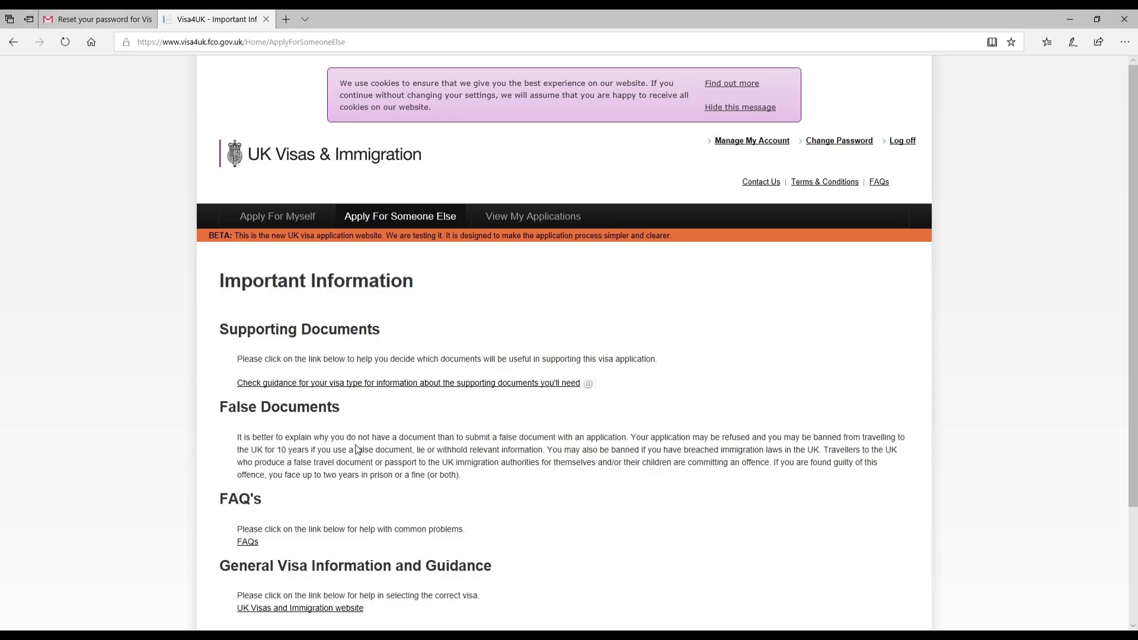
Scroll to the bottom of the Important Information page and continue to the applicant form.
{"action": "left_click_drag", "start_coordinate": [355, 449], "coordinate": [410, 452]}
{"action": "scroll", "coordinate": [355, 488], "scroll_direction": "down", "scroll_amount": 3}
{"action": "left_click", "coordinate": [488, 400]}
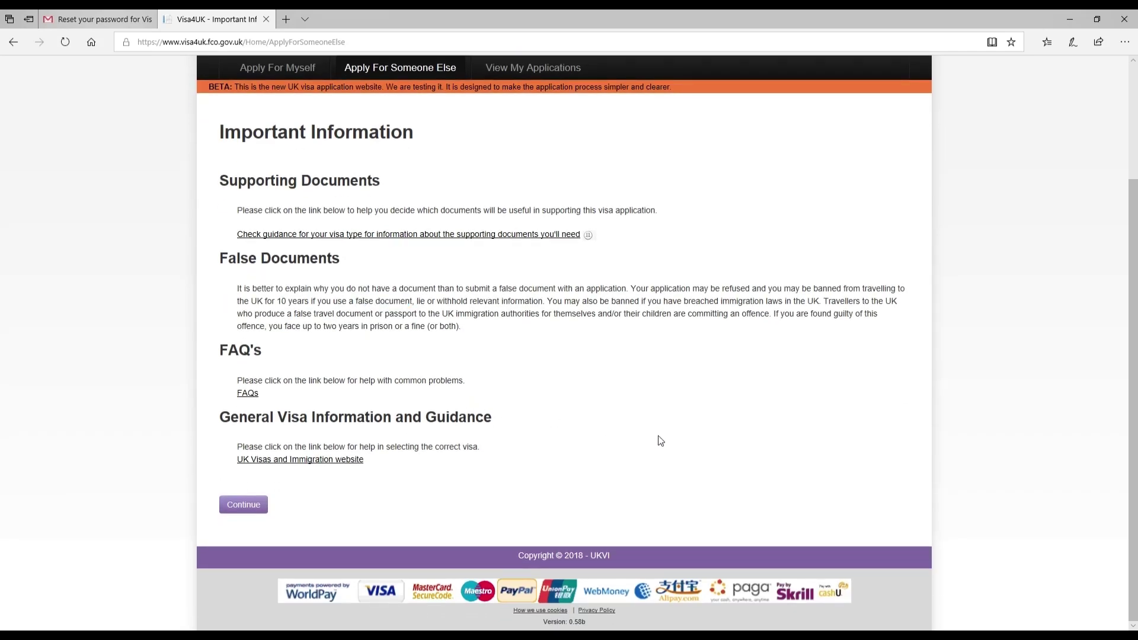
{"action": "left_click", "coordinate": [263, 507]}
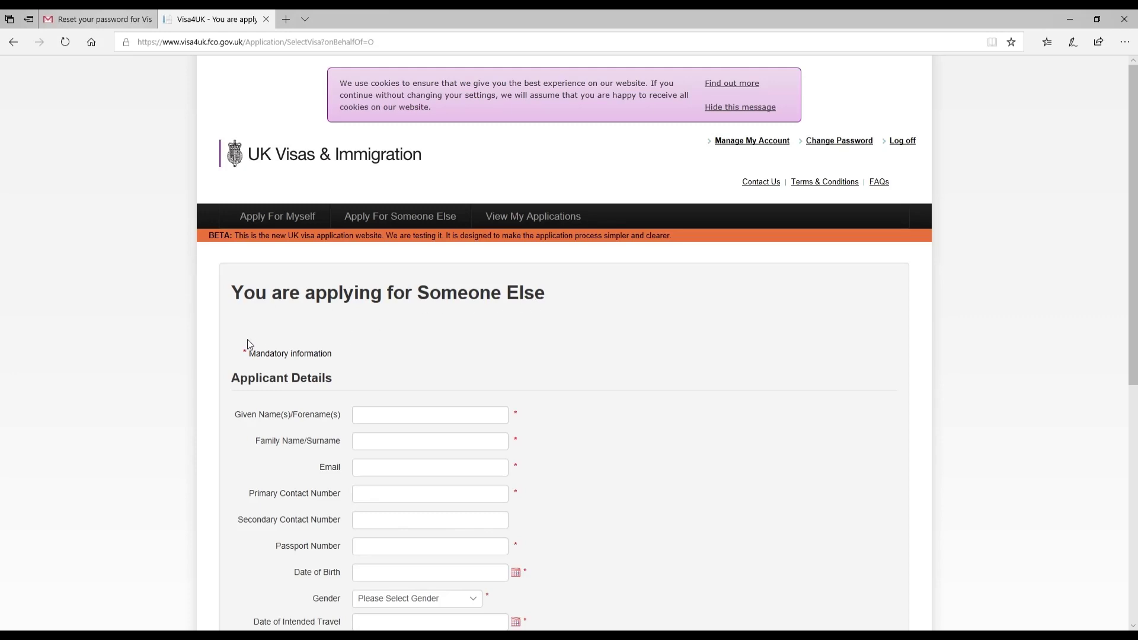
Enter the applicant's given name and surname.
{"action": "left_click_drag", "start_coordinate": [232, 379], "coordinate": [345, 385]}
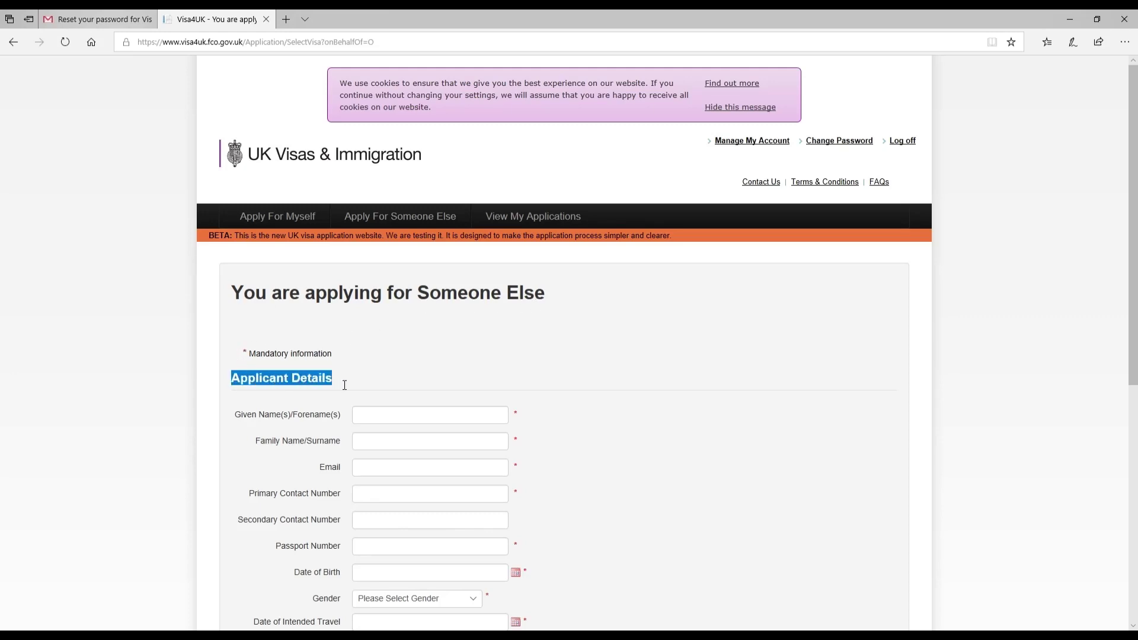
{"action": "left_click", "coordinate": [366, 410]}
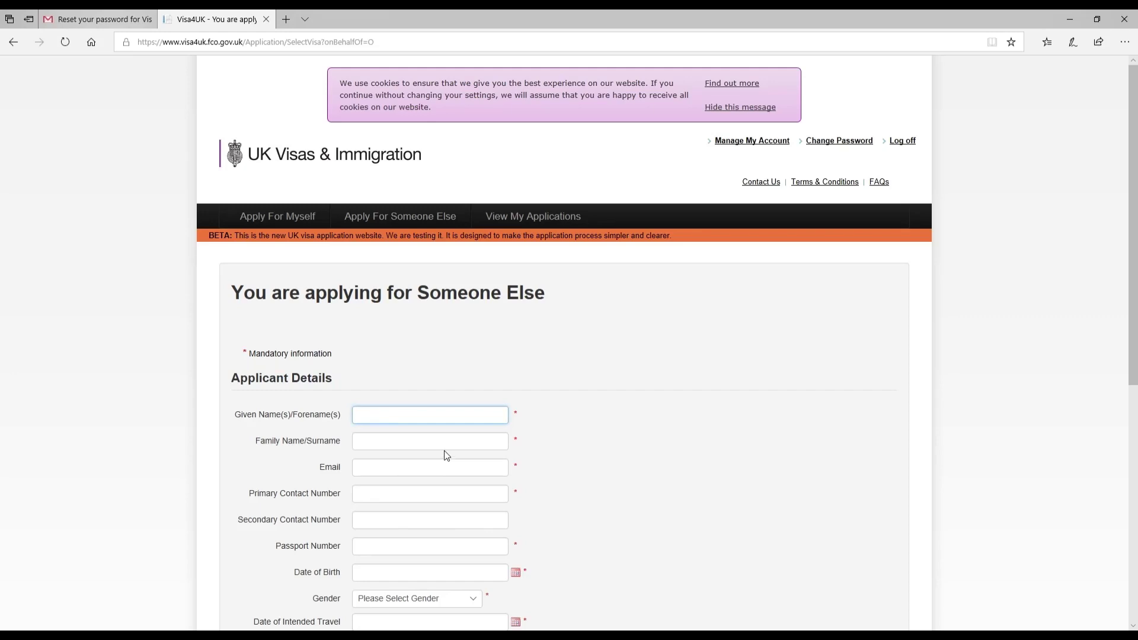
{"action": "type", "text": "APPLICANTS"}
{"action": "key", "text": "BackSpace"}
{"action": "type", "text": "FIRSTNAME"}
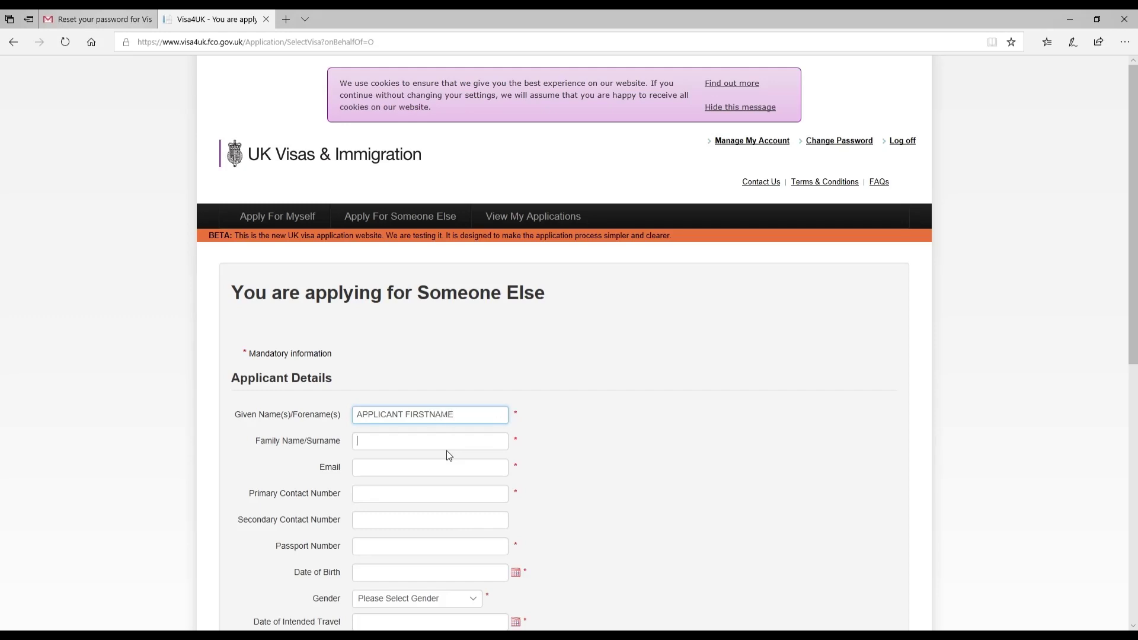
{"action": "key", "text": "Tab"}
{"action": "type", "text": "APPLICANT SURNAME"}
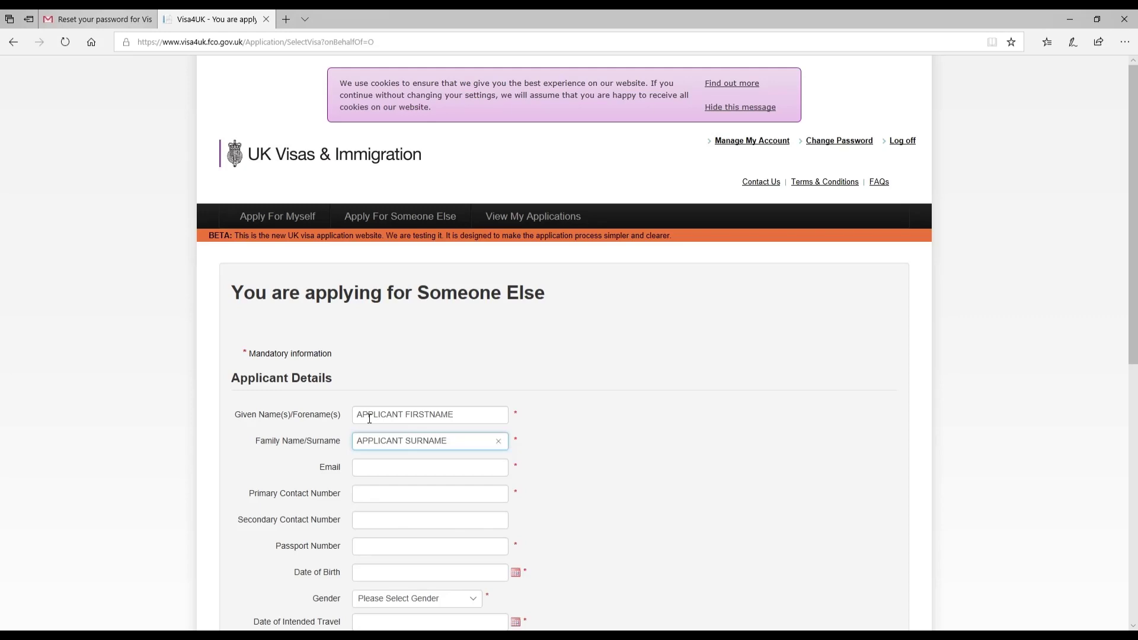
Fill in the applicant's e-mail and primary and secondary contact numbers.
{"action": "left_click", "coordinate": [381, 467]}
{"action": "type", "text": "APPLICANT"}
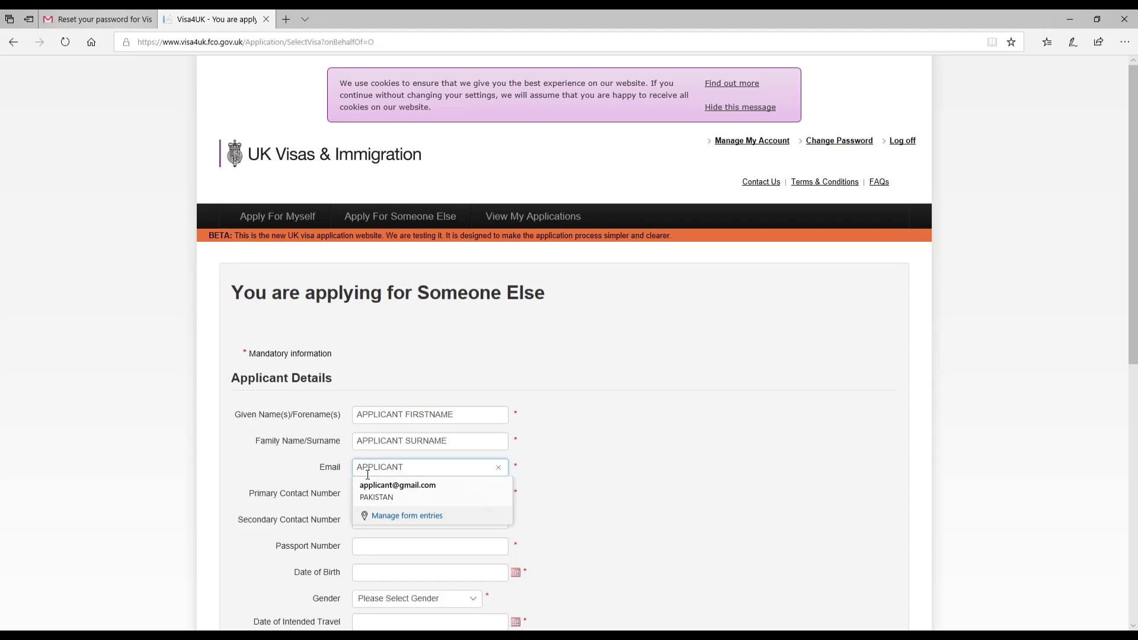
{"action": "type", "text": "@GMAIL.COM"}
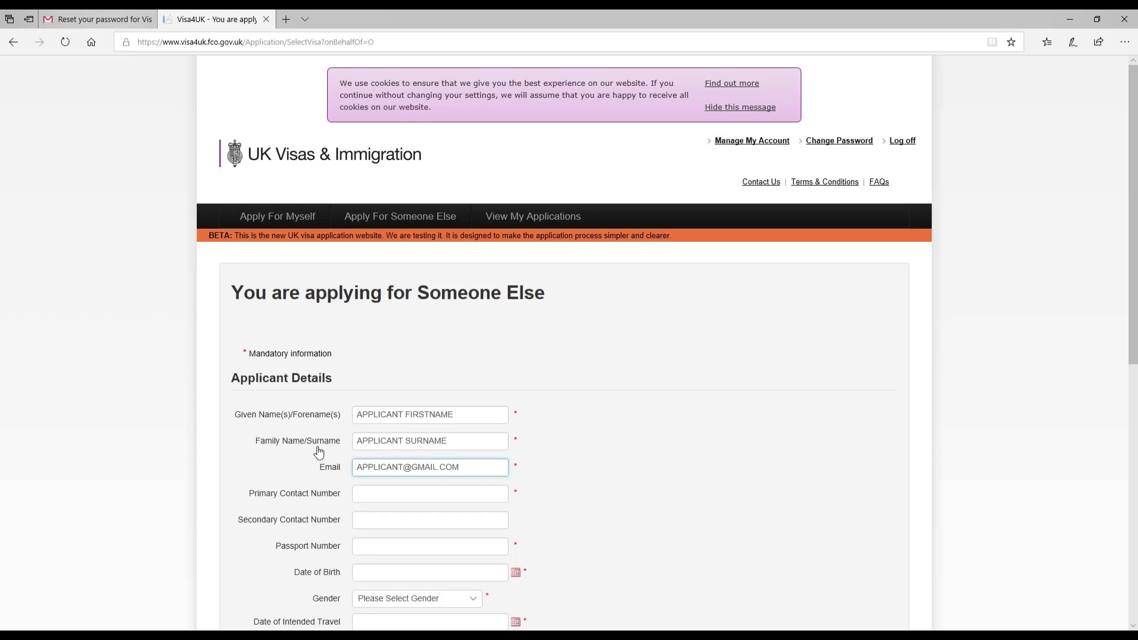
{"action": "left_click", "coordinate": [370, 494]}
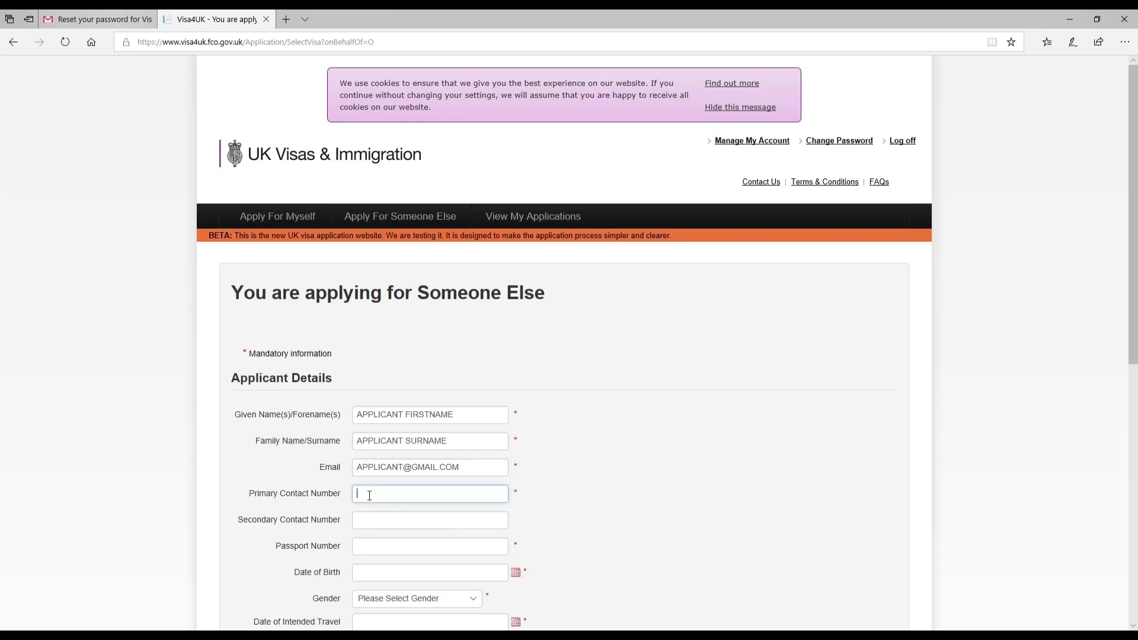
{"action": "type", "text": "011SSSS"}
{"action": "key", "text": "Tab"}
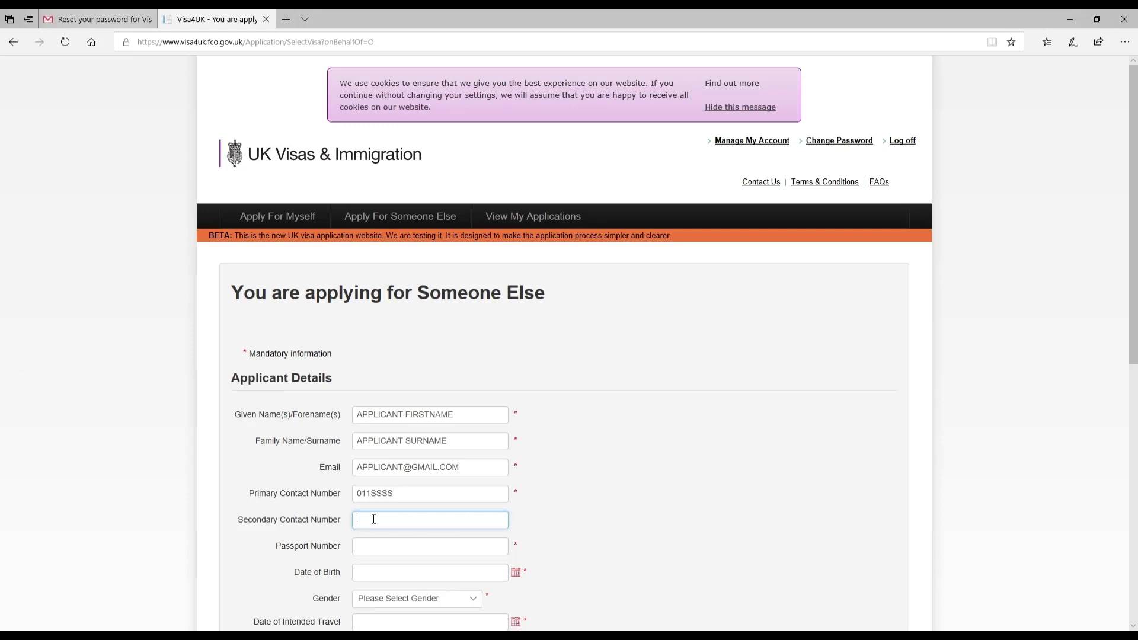
{"action": "left_click", "coordinate": [391, 556]}
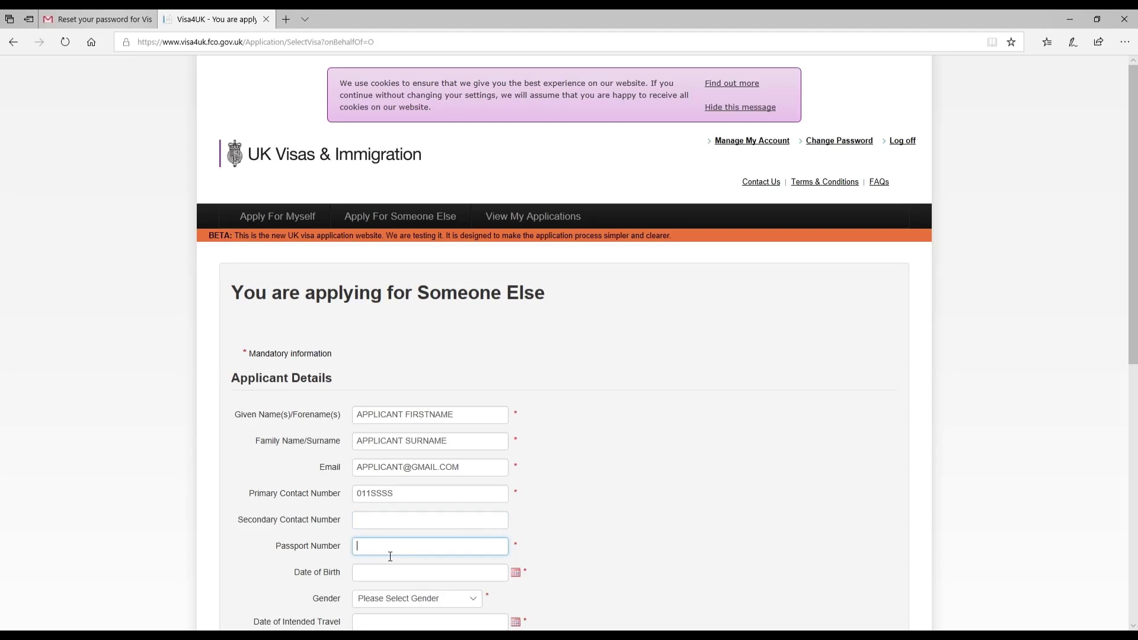
{"action": "left_click", "coordinate": [377, 500]}
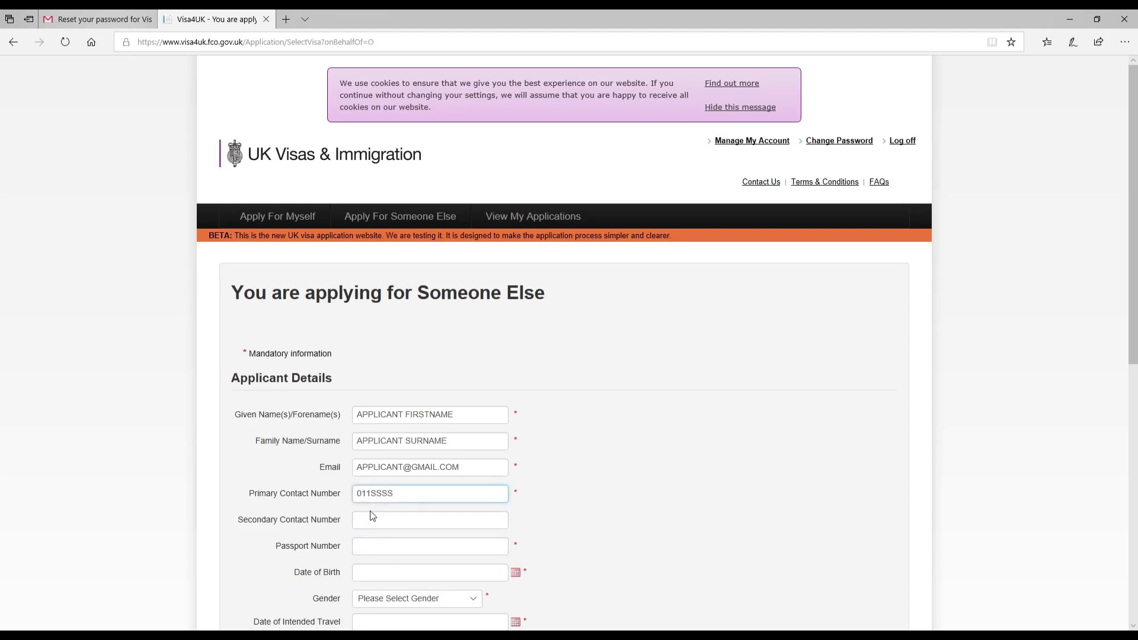
{"action": "left_click", "coordinate": [386, 524]}
{"action": "type", "text": "011SSS"}
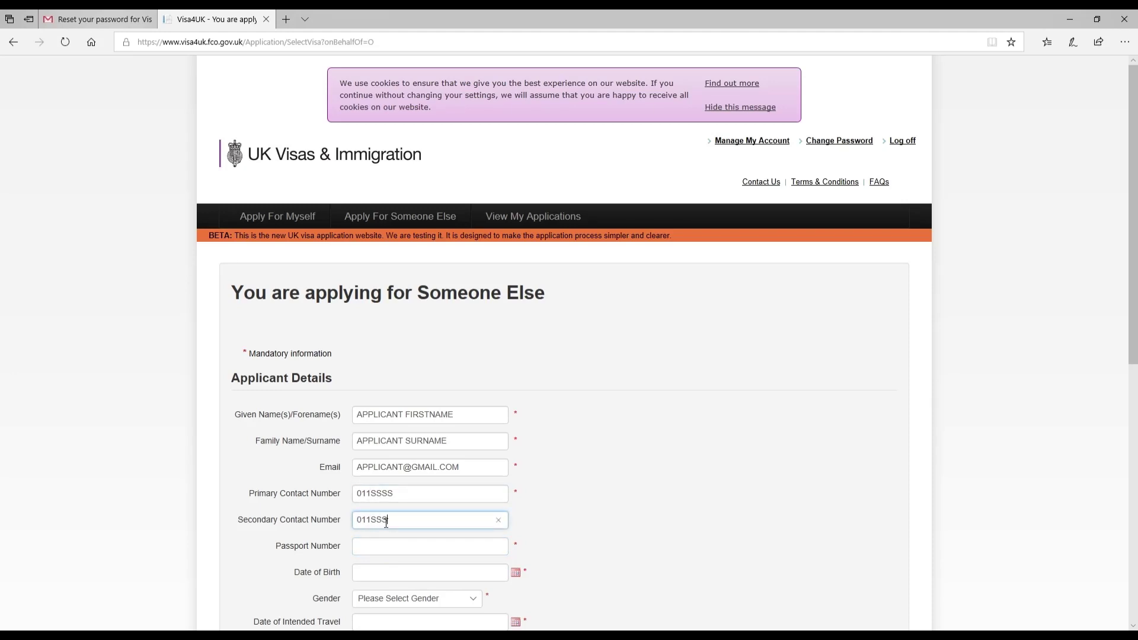
Enter the applicant's passport number.
{"action": "left_click", "coordinate": [403, 554]}
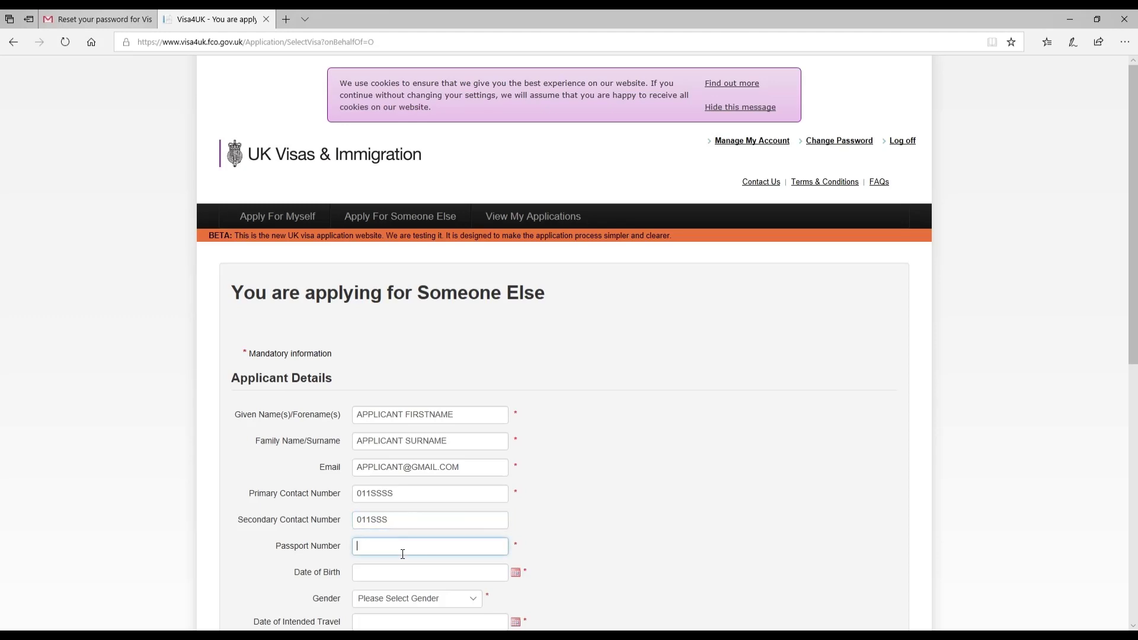
{"action": "type", "text": "APPLICANT N"}
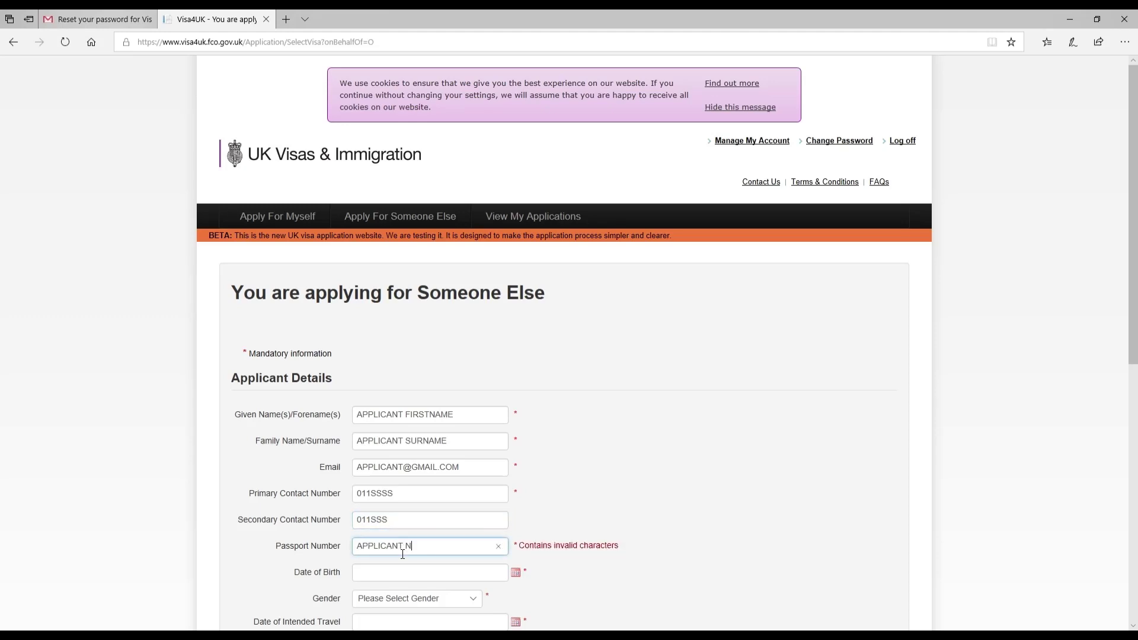
{"action": "key", "text": "BackSpace"}
{"action": "type", "text": "PASS"}
{"action": "key", "text": "BackSpace"}
{"action": "key", "text": "BackSpace"}
{"action": "key", "text": "BackSpace"}
{"action": "key", "text": "BackSpace"}
{"action": "key", "text": "BackSpace"}
{"action": "key", "text": "BackSpace"}
{"action": "key", "text": "BackSpace"}
{"action": "key", "text": "BackSpace"}
{"action": "key", "text": "BackSpace"}
{"action": "key", "text": "BackSpace"}
{"action": "key", "text": "BackSpace"}
{"action": "key", "text": "BackSpace"}
{"action": "key", "text": "BackSpace"}
{"action": "key", "text": "BackSpace"}
{"action": "type", "text": "PS"}
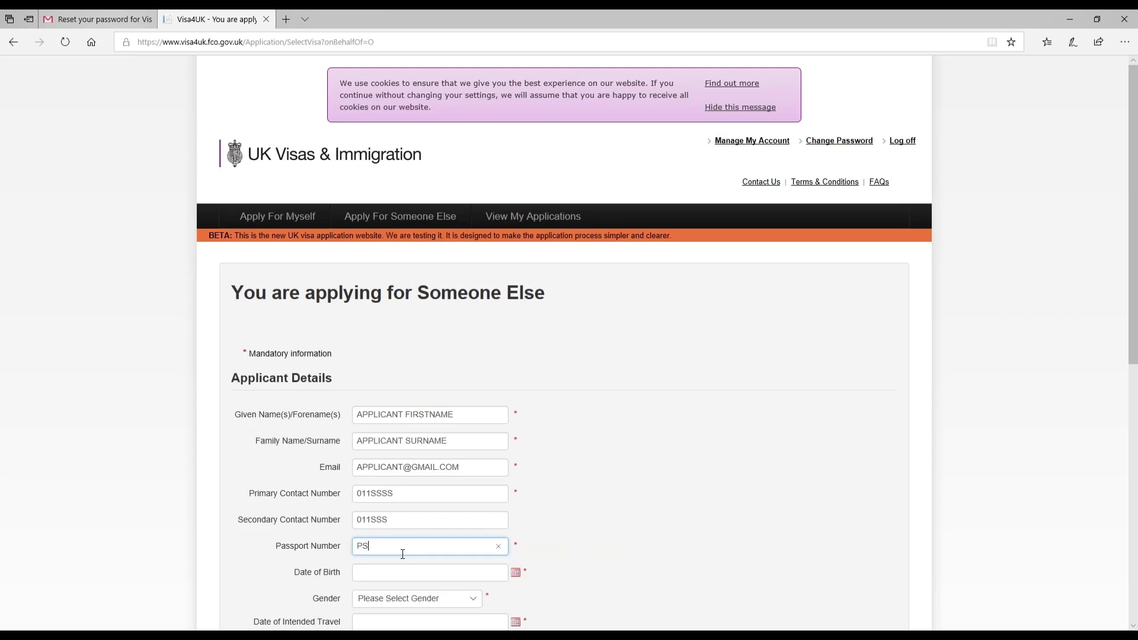
{"action": "type", "text": "1111"}
Set the applicant's date of birth to 01 Jun 1998 and gender to Female.
{"action": "left_click", "coordinate": [519, 577]}
{"action": "left_click", "coordinate": [418, 435]}
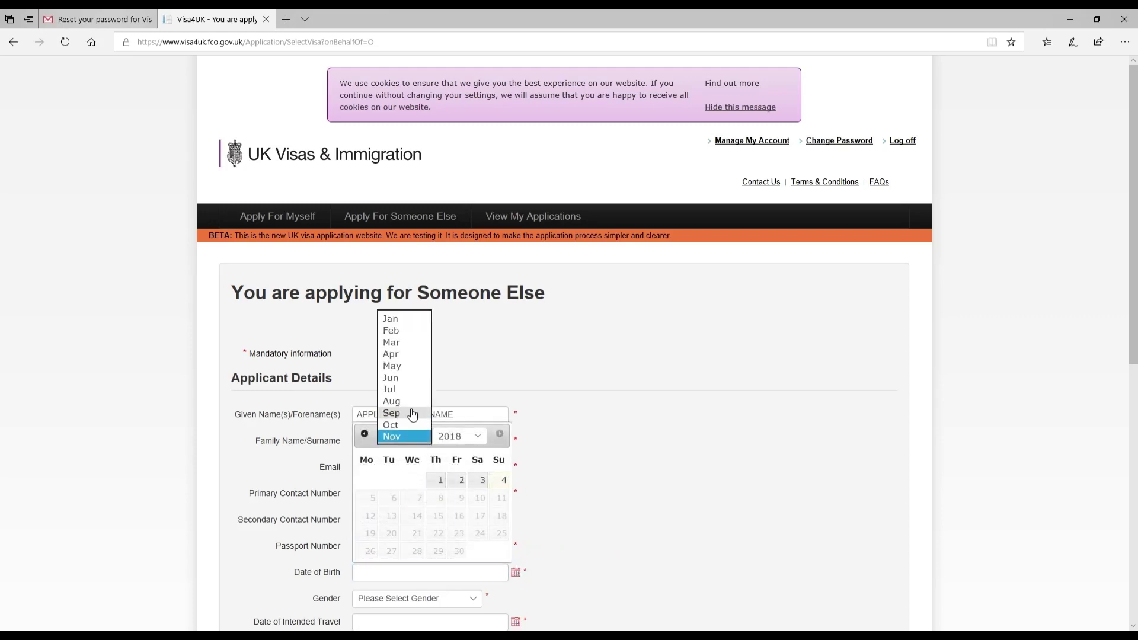
{"action": "left_click", "coordinate": [413, 378]}
{"action": "left_click", "coordinate": [454, 436]}
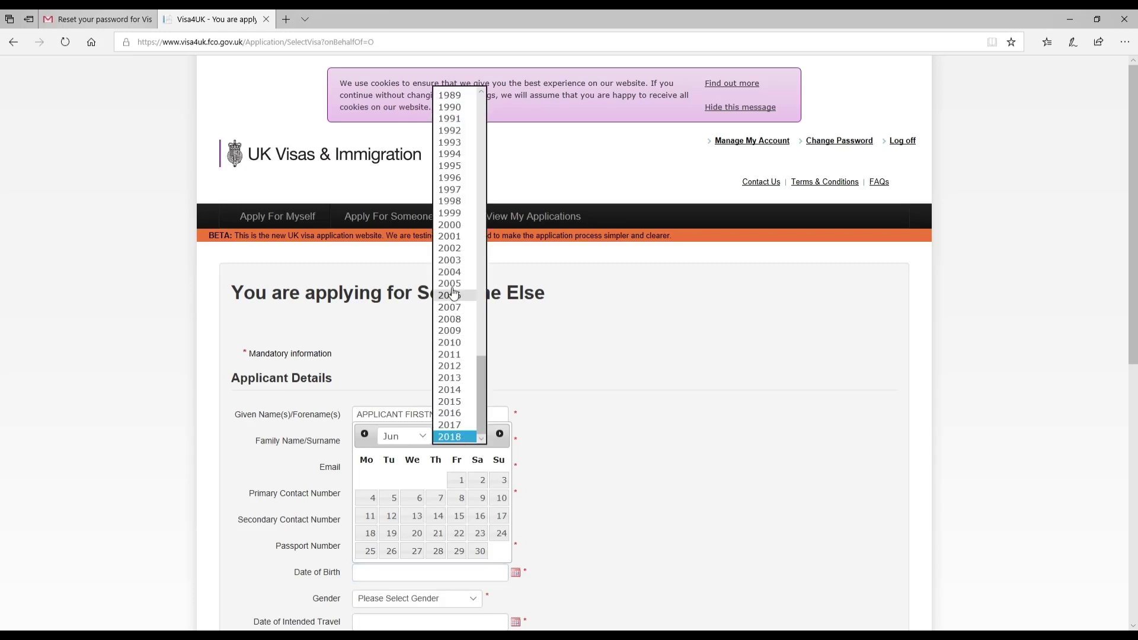
{"action": "left_click", "coordinate": [454, 201]}
{"action": "left_click", "coordinate": [370, 481]}
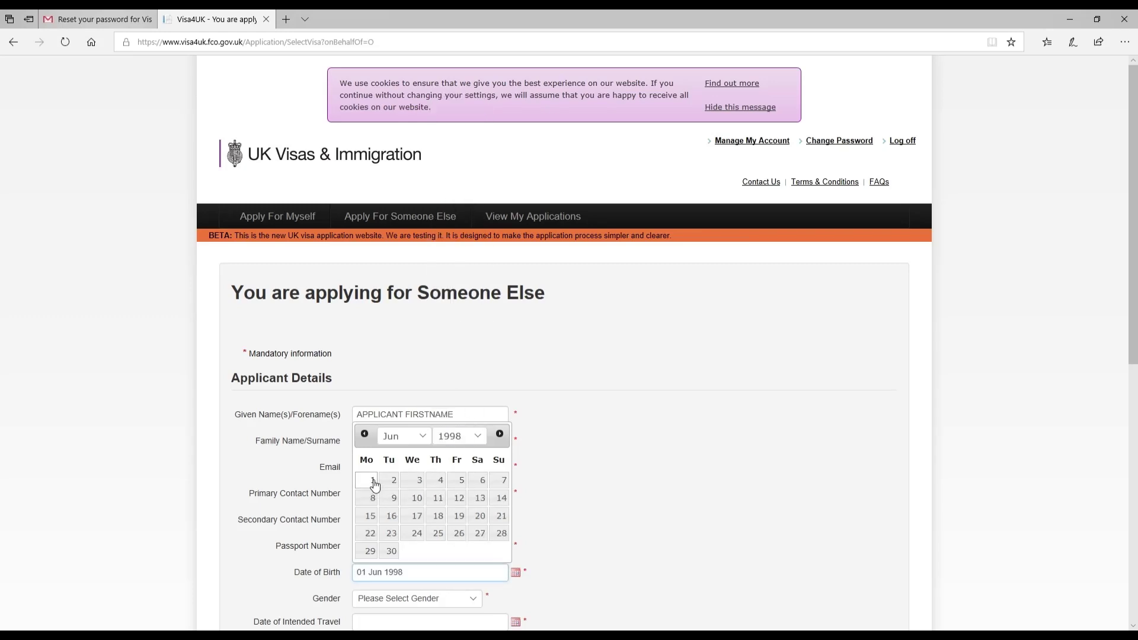
{"action": "left_click", "coordinate": [410, 598]}
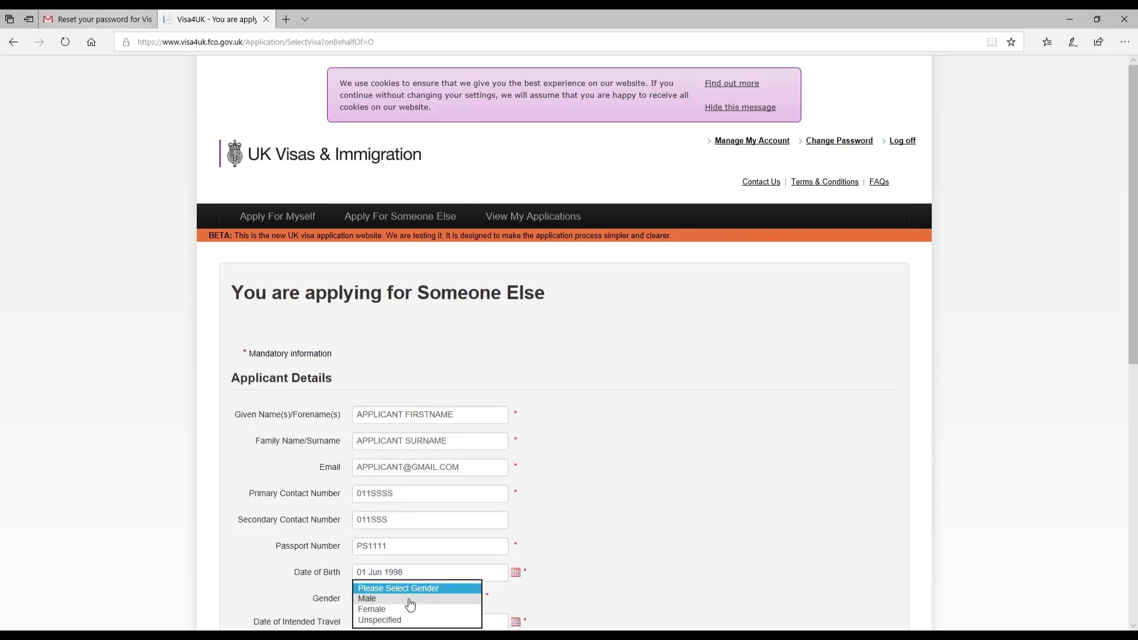
{"action": "left_click", "coordinate": [390, 610]}
{"action": "scroll", "coordinate": [593, 539], "scroll_direction": "down", "scroll_amount": 6}
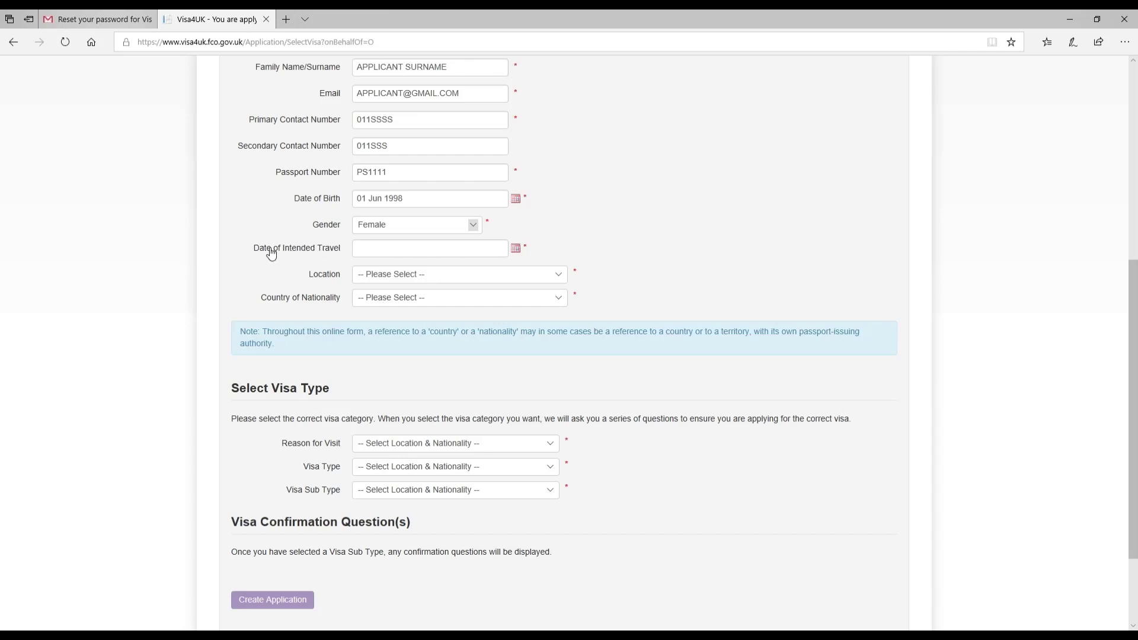
Set the Date of Intended Travel to 04 Feb 2019.
{"action": "left_click", "coordinate": [519, 254]}
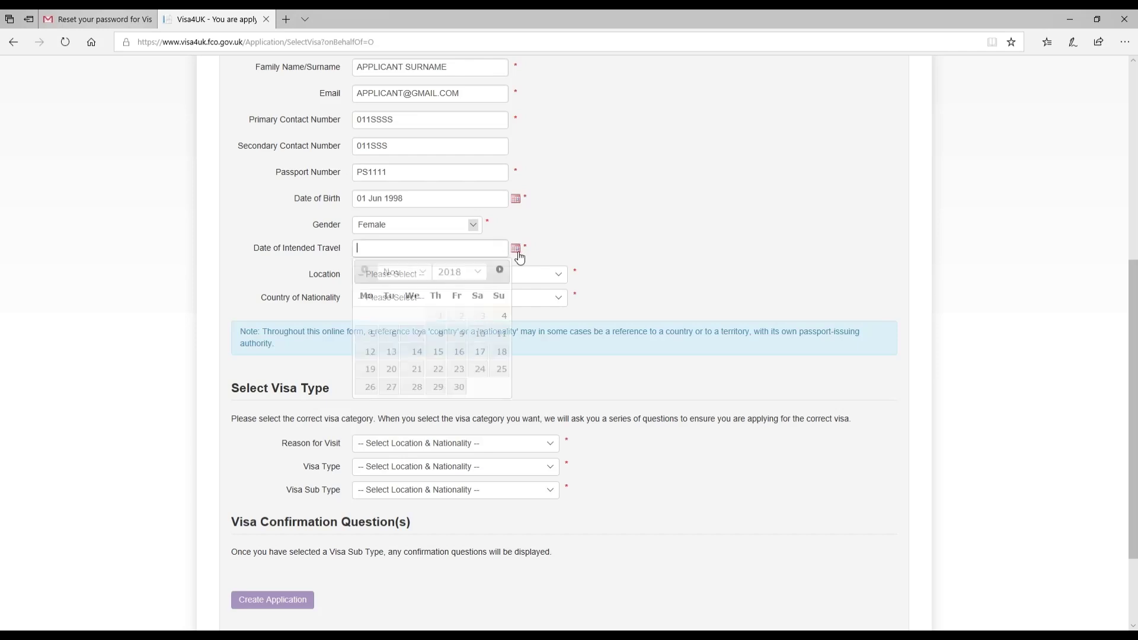
{"action": "left_click", "coordinate": [405, 273]}
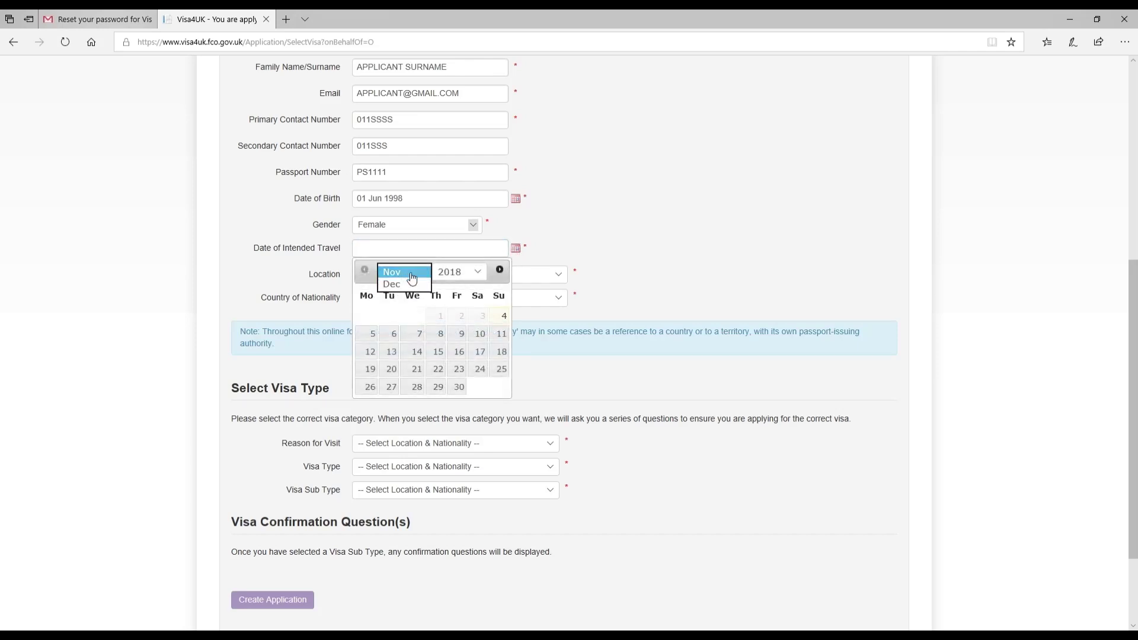
{"action": "left_click", "coordinate": [453, 272]}
{"action": "left_click", "coordinate": [455, 284]}
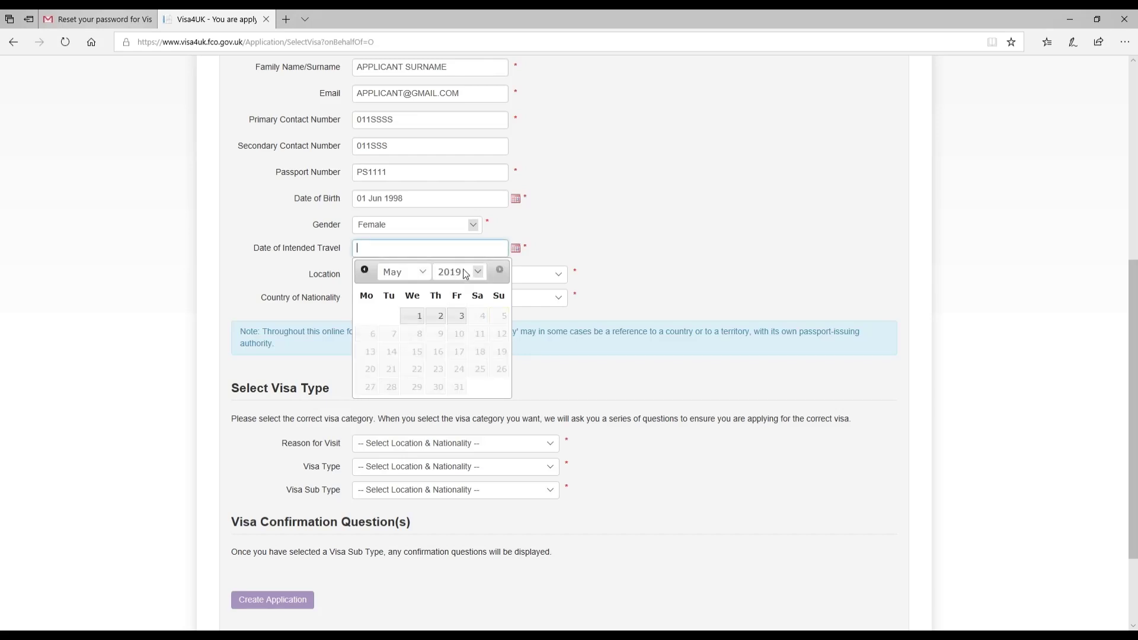
{"action": "left_click", "coordinate": [394, 272]}
{"action": "left_click", "coordinate": [397, 240]}
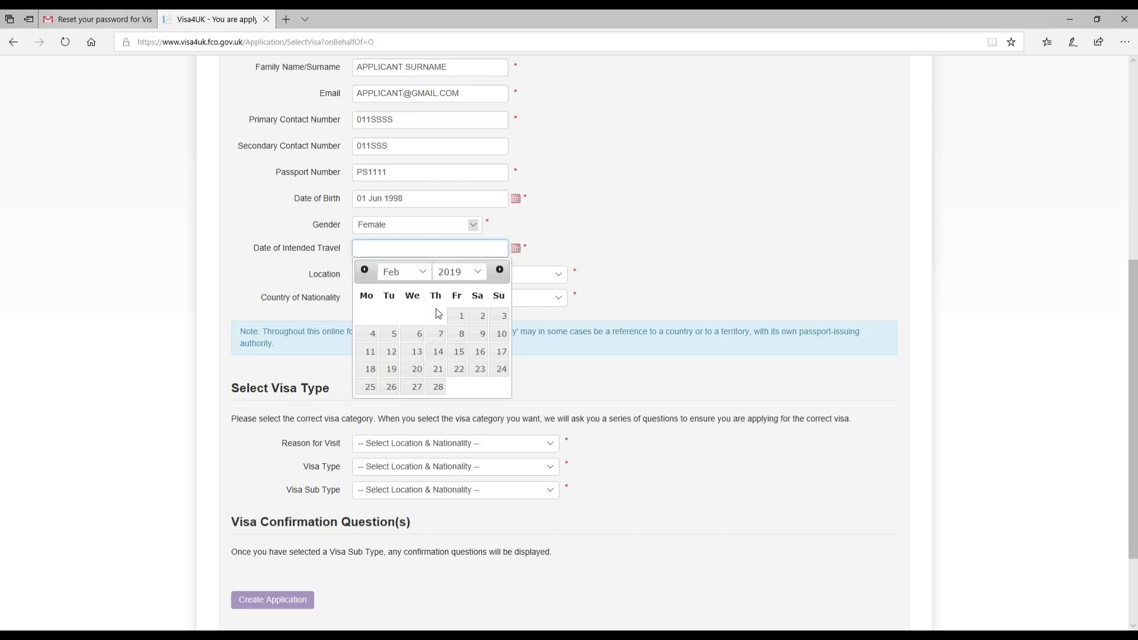
{"action": "left_click", "coordinate": [372, 335]}
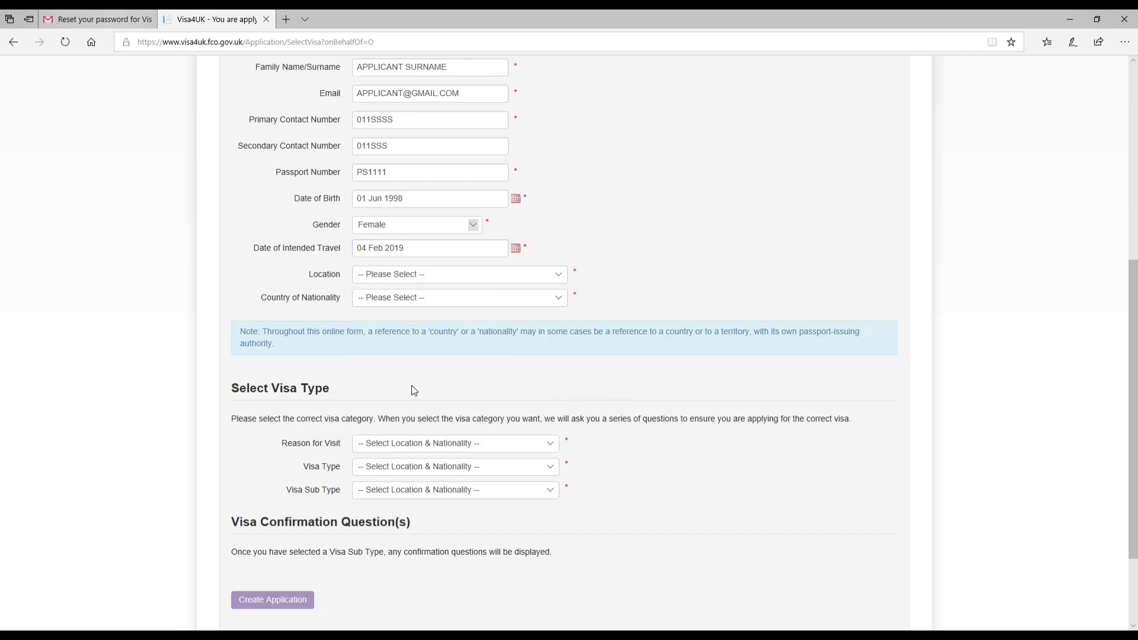
{"action": "left_click", "coordinate": [382, 275]}
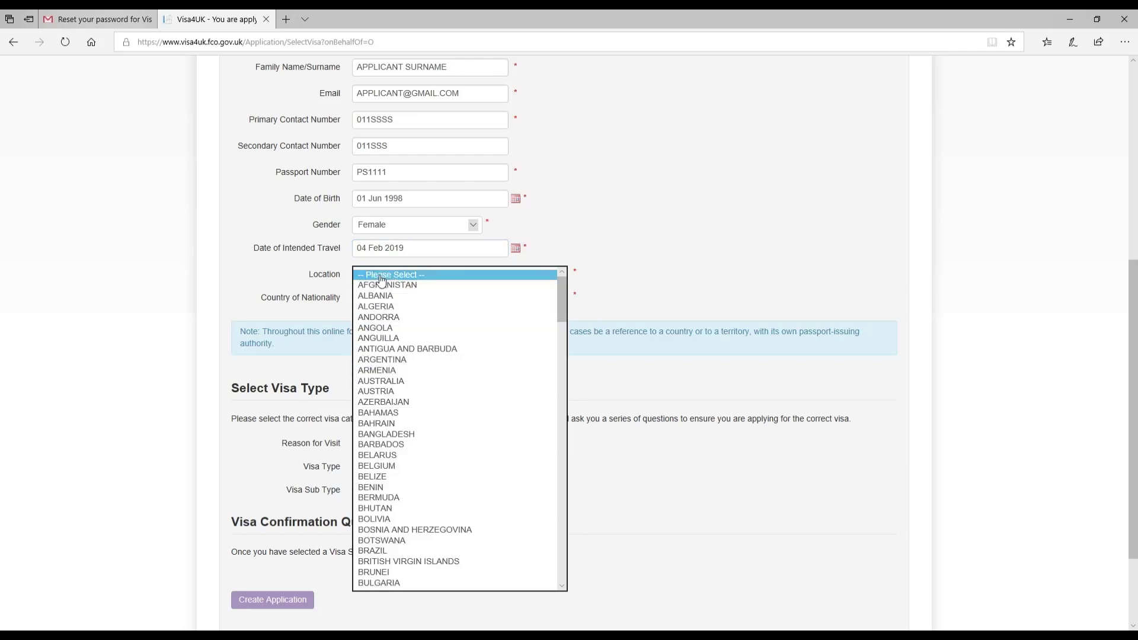
Choose PAKISTAN for both Location and Country of Nationality.
{"action": "key", "text": "p"}
{"action": "left_click", "coordinate": [379, 584]}
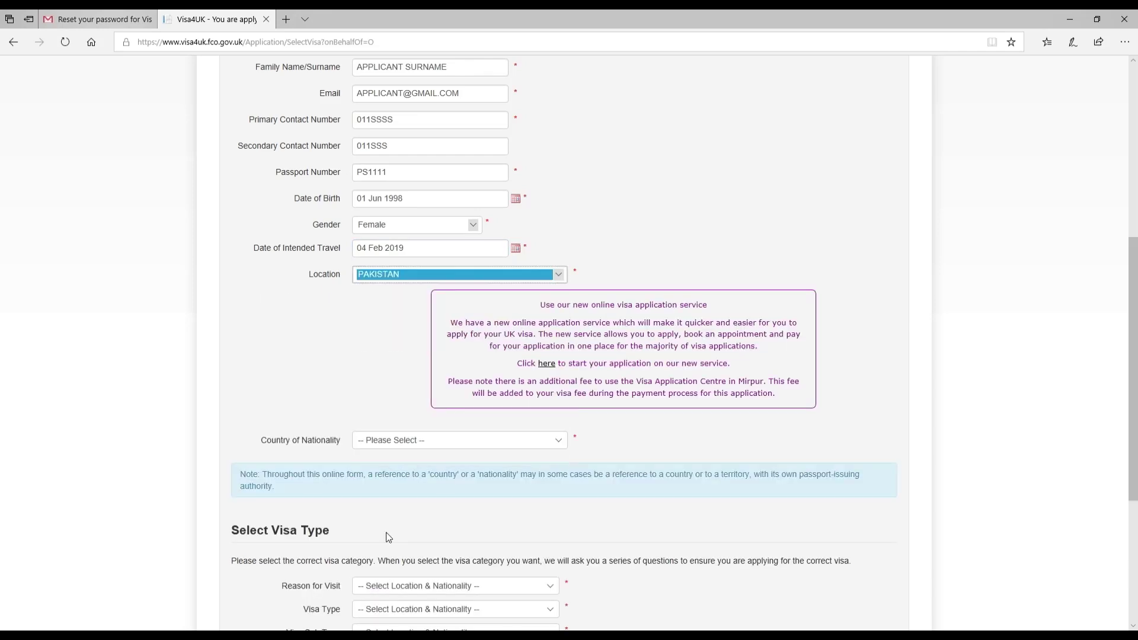
{"action": "left_click", "coordinate": [396, 314]}
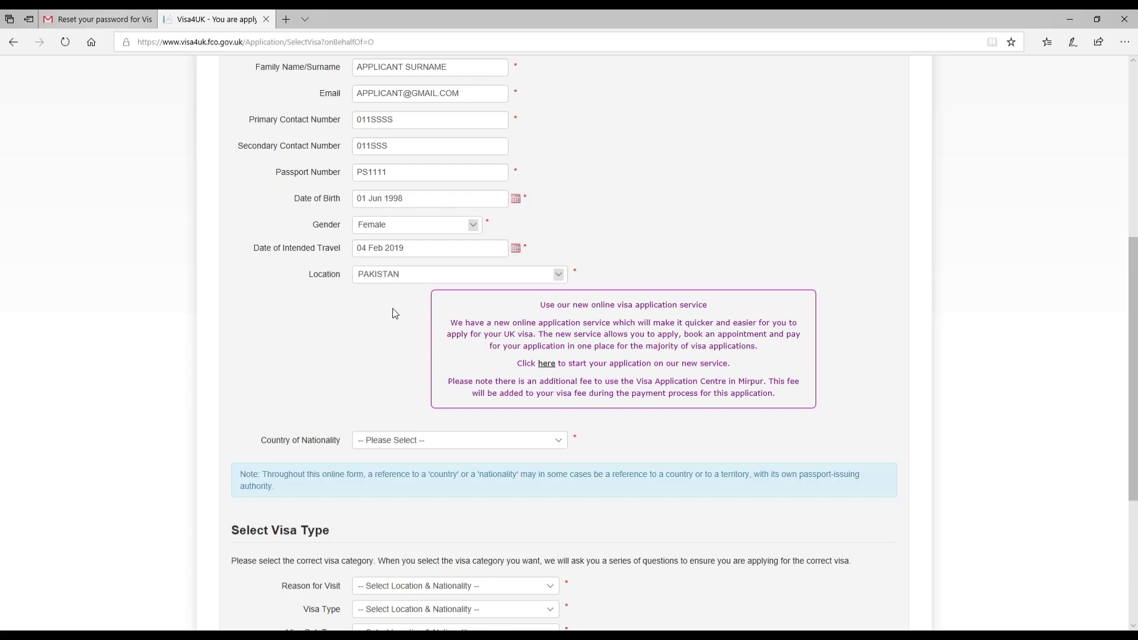
{"action": "left_click", "coordinate": [400, 448]}
{"action": "key", "text": "p"}
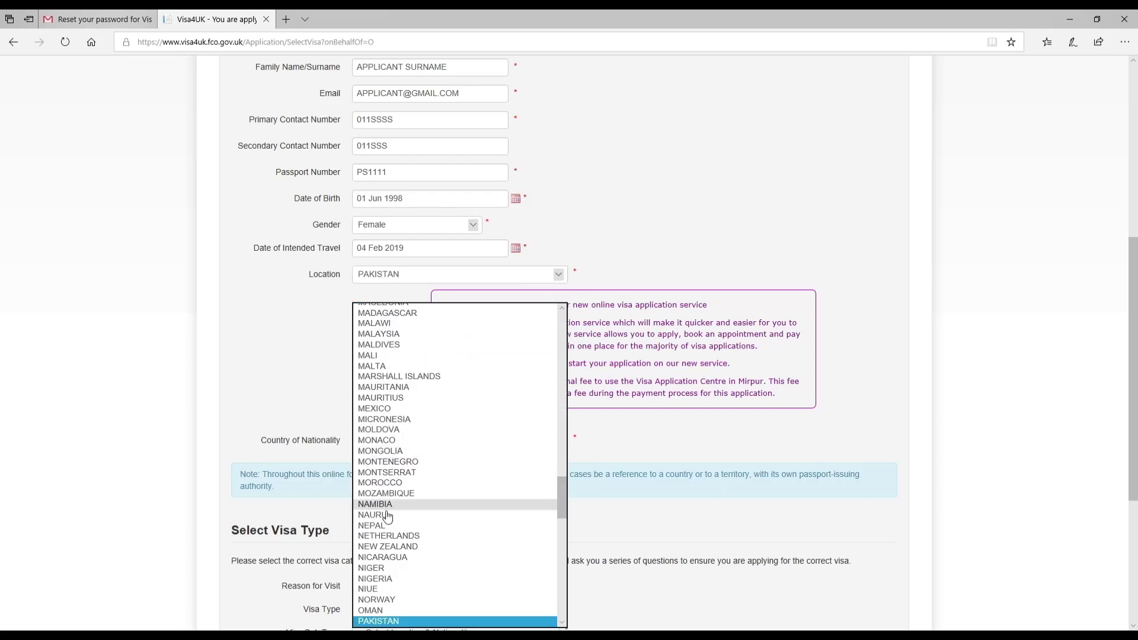
{"action": "left_click", "coordinate": [384, 621]}
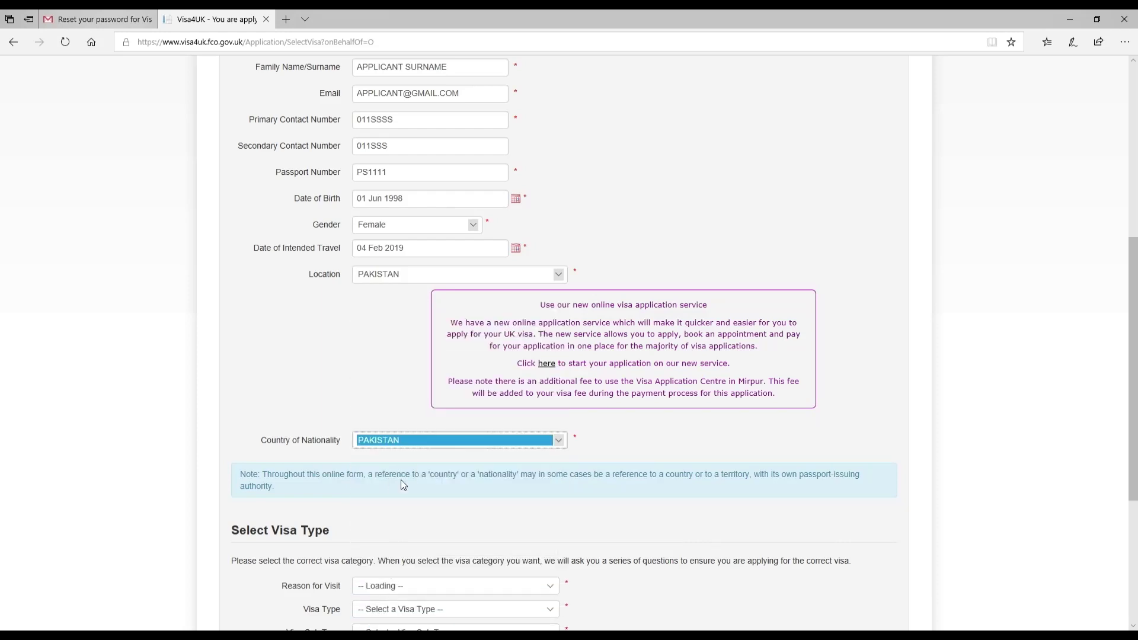
{"action": "left_click", "coordinate": [387, 329]}
Set Reason for Visit and Visa Type to Settlement, and Visa Sub Type to Wife.
{"action": "scroll", "coordinate": [270, 287], "scroll_direction": "down", "scroll_amount": 5}
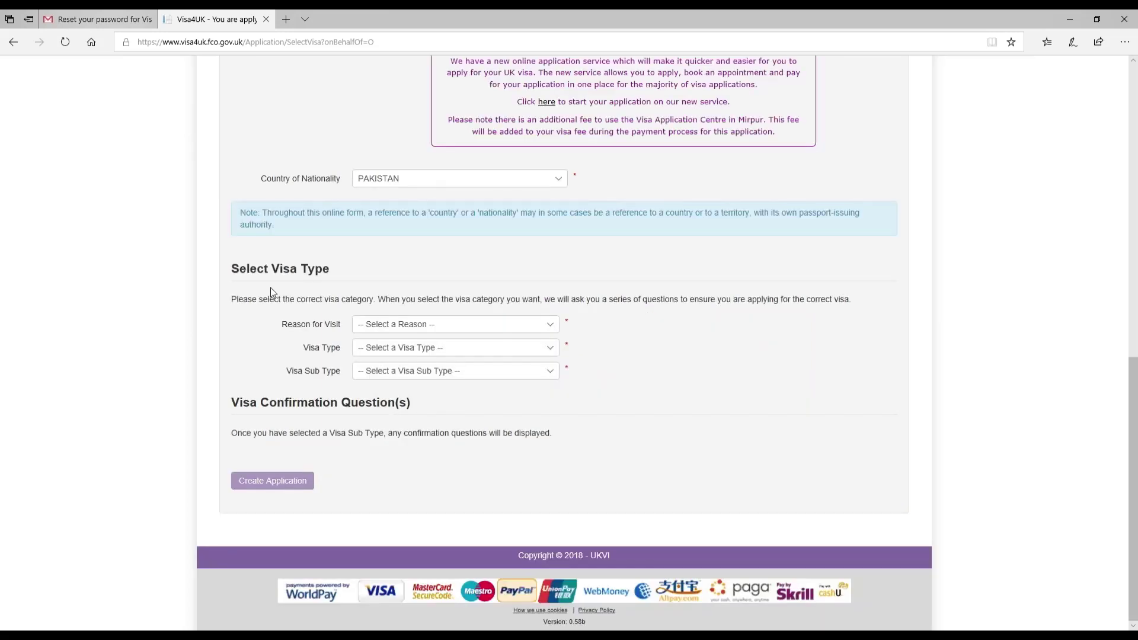
{"action": "left_click", "coordinate": [403, 331]}
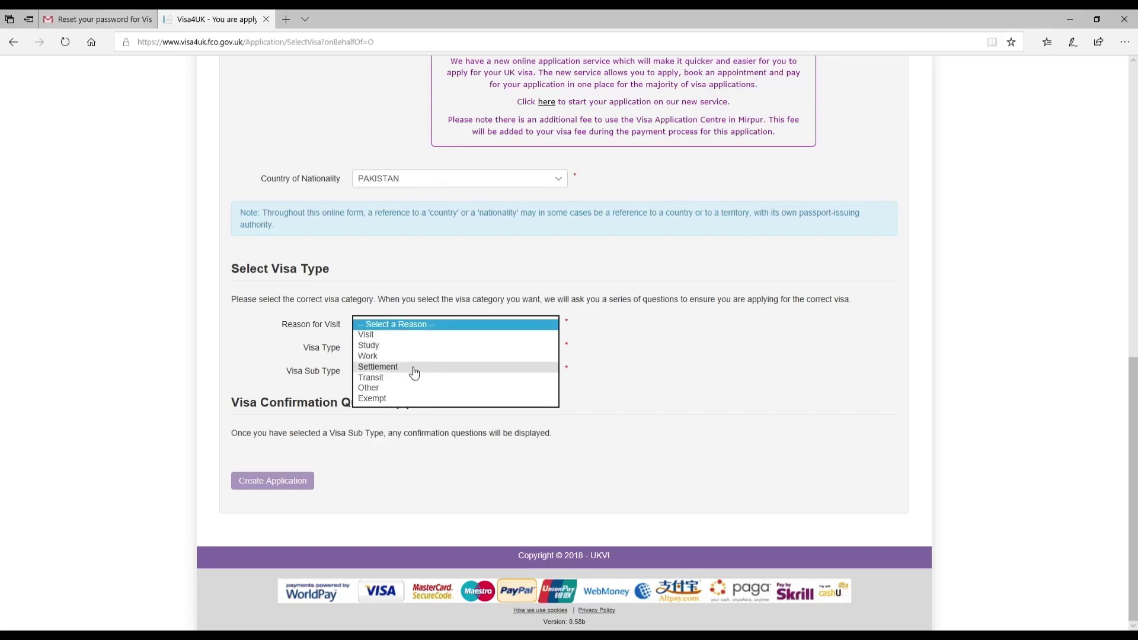
{"action": "left_click", "coordinate": [414, 372]}
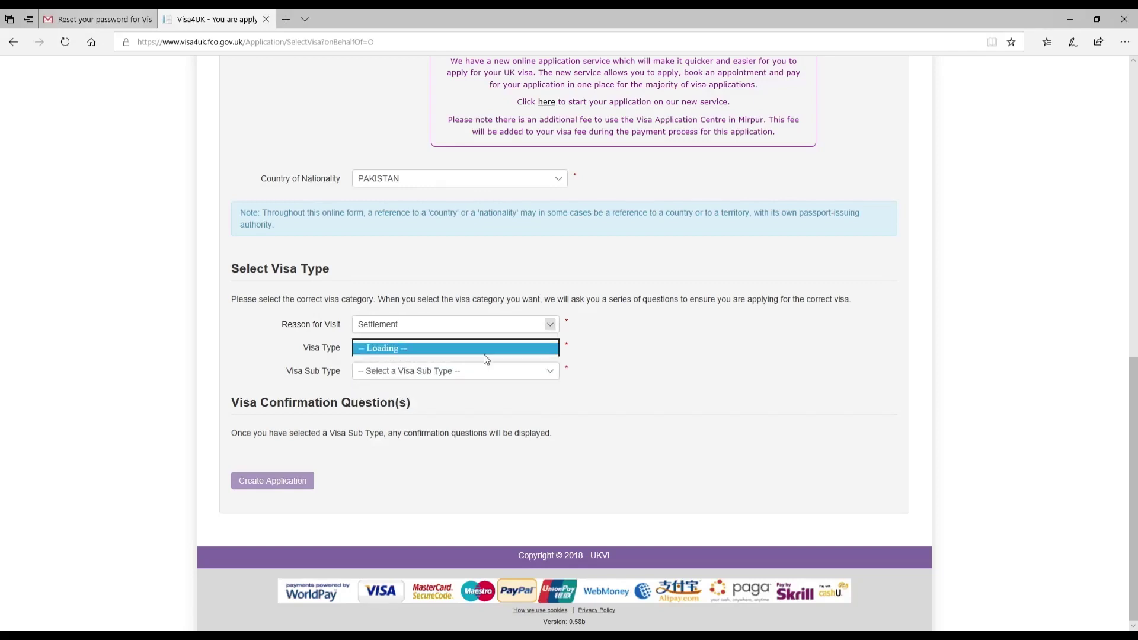
{"action": "left_click", "coordinate": [549, 351]}
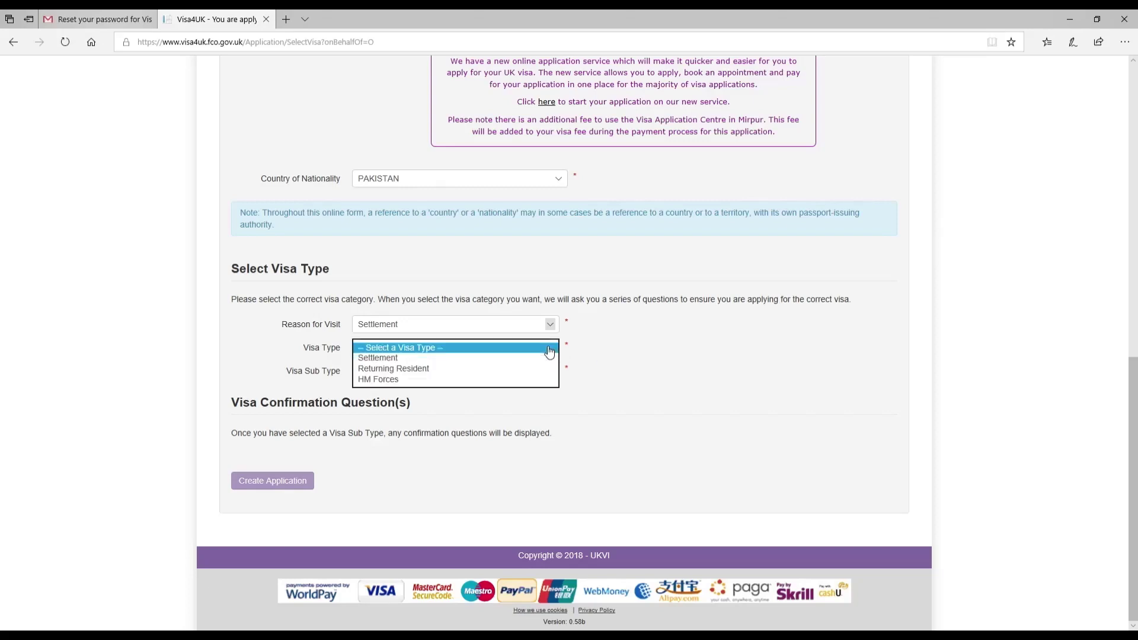
{"action": "left_click", "coordinate": [516, 359]}
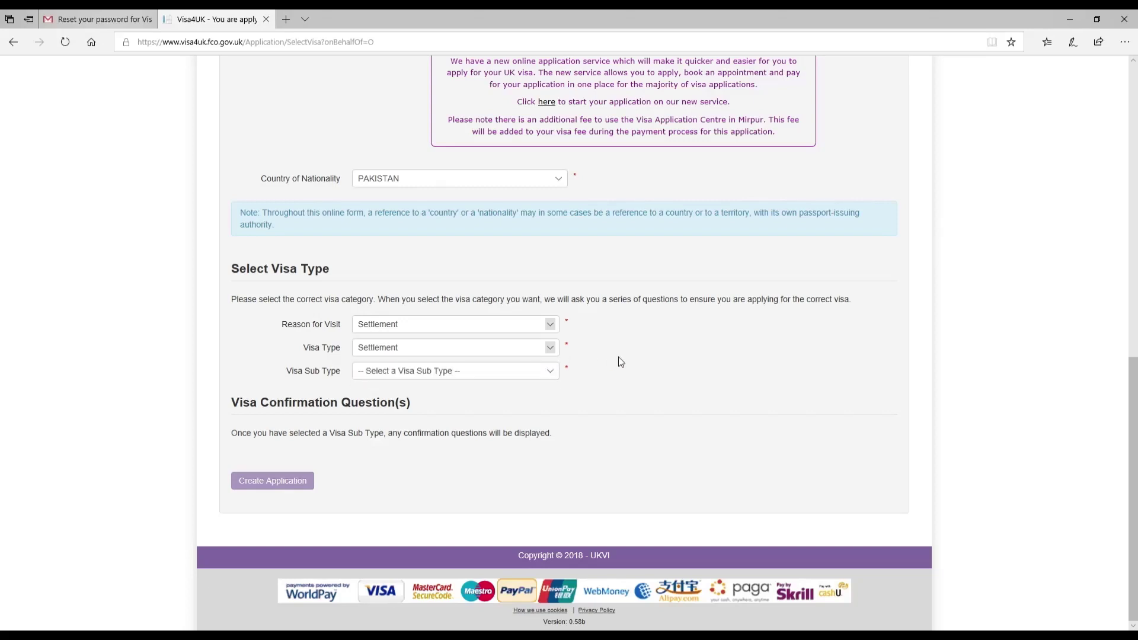
{"action": "left_click", "coordinate": [550, 371]}
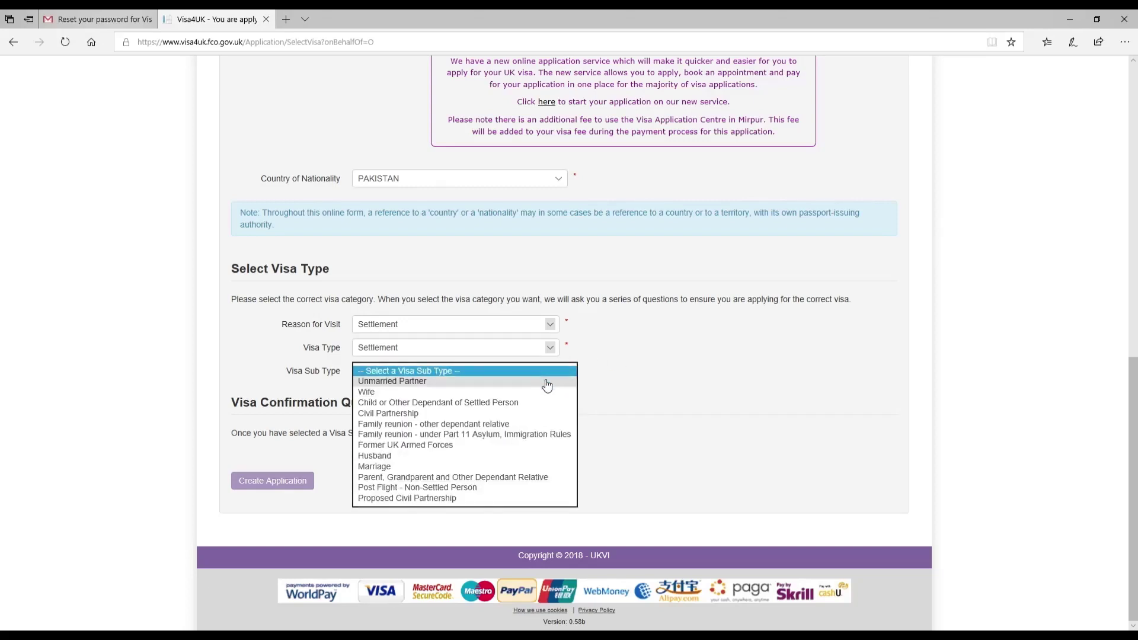
{"action": "left_click", "coordinate": [526, 392]}
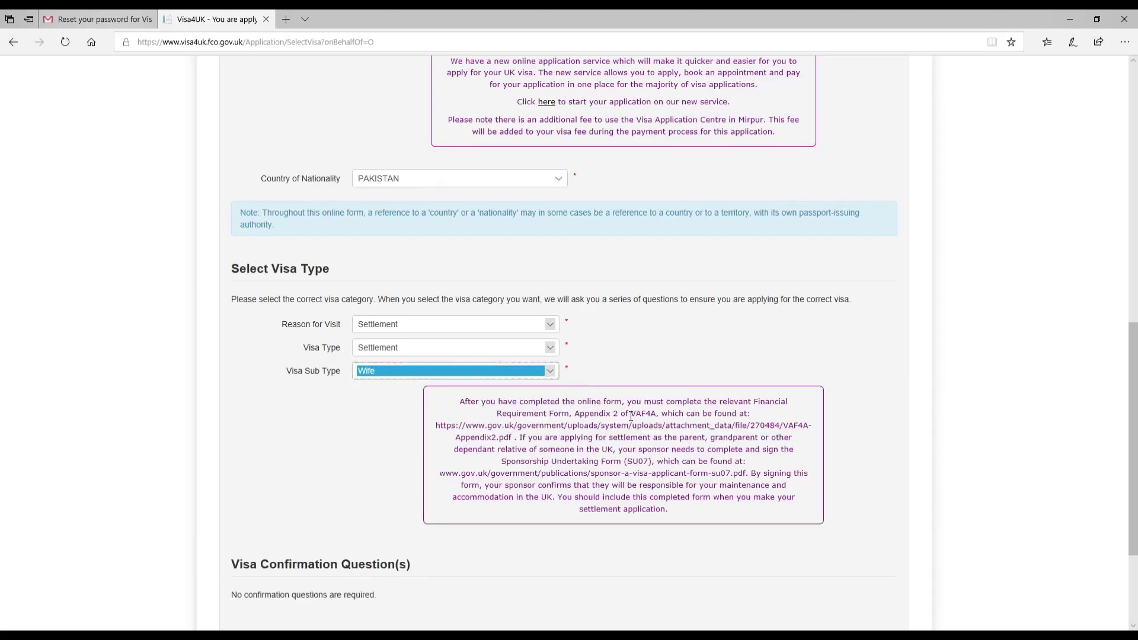
Highlight the Financial Requirement Form and Appendix 2 references, then click Create Application.
{"action": "left_click", "coordinate": [405, 410]}
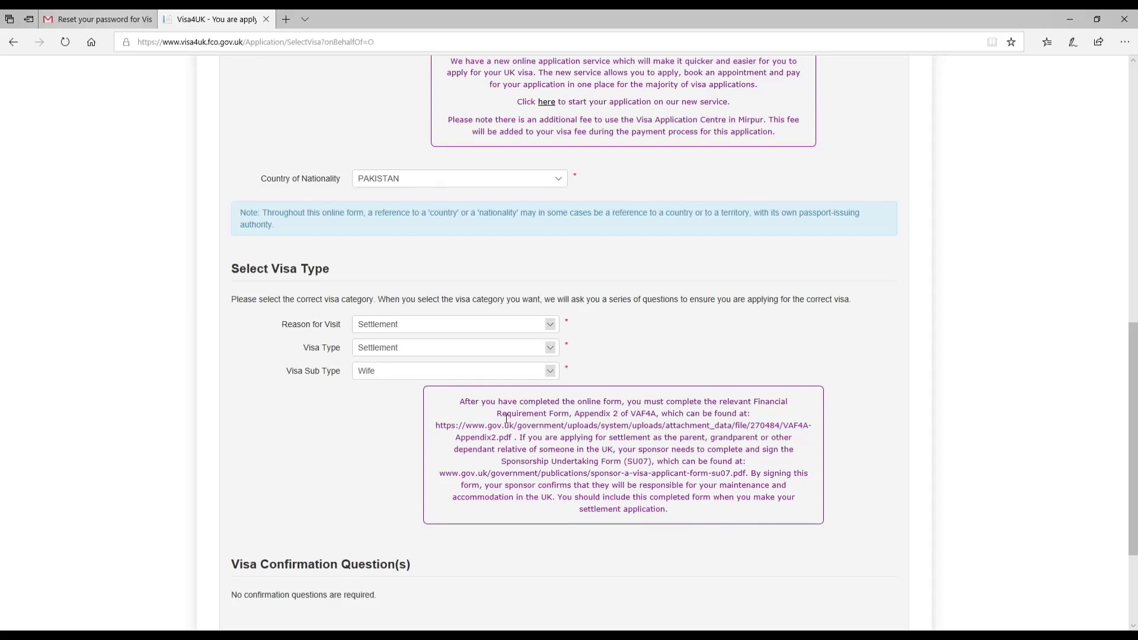
{"action": "left_click_drag", "start_coordinate": [506, 414], "coordinate": [666, 417]}
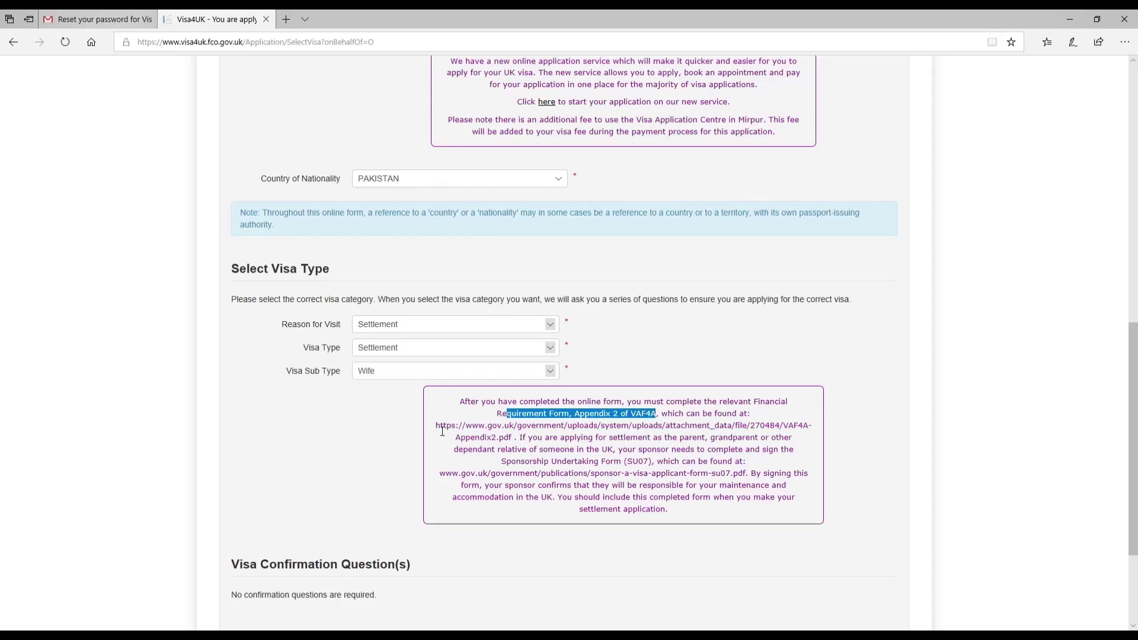
{"action": "left_click_drag", "start_coordinate": [439, 426], "coordinate": [523, 439]}
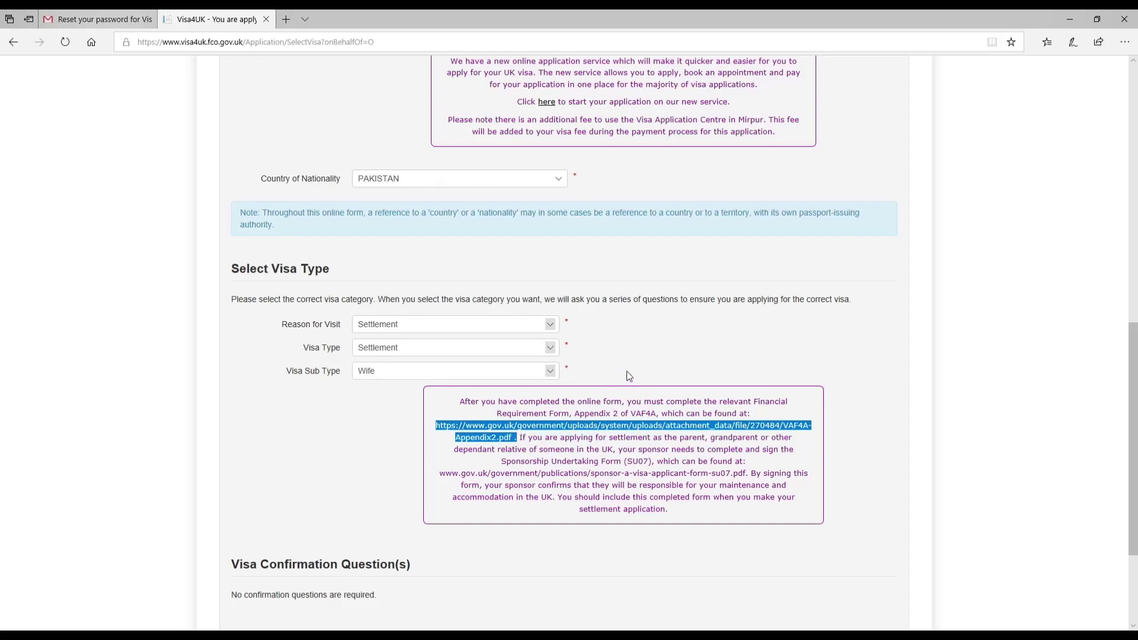
{"action": "left_click", "coordinate": [630, 372]}
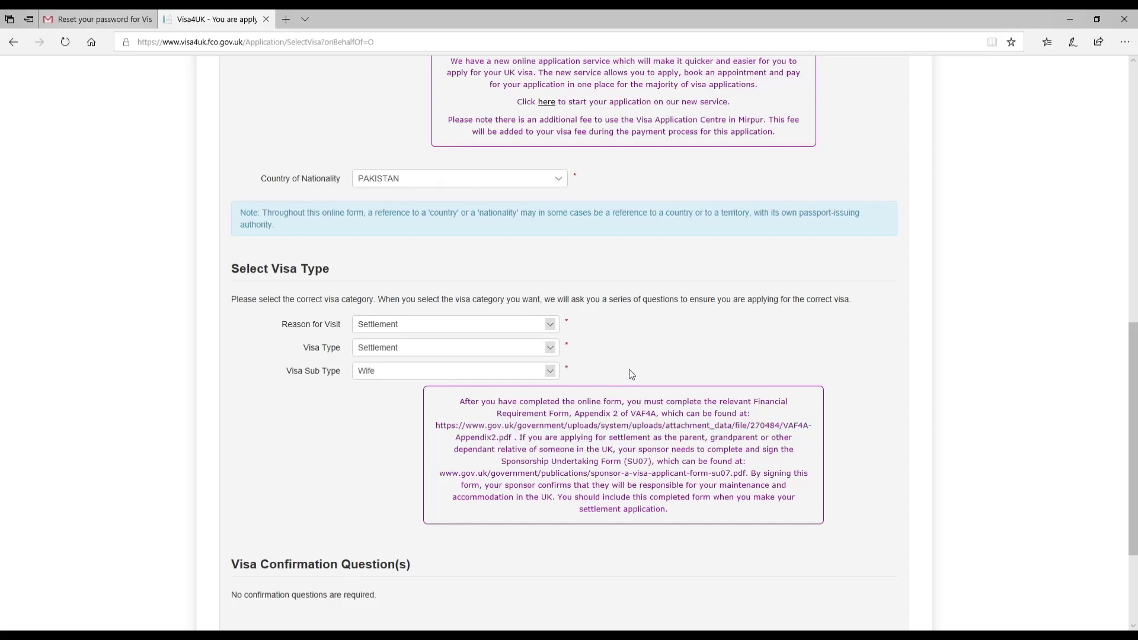
{"action": "scroll", "coordinate": [693, 396], "scroll_direction": "down", "scroll_amount": 3}
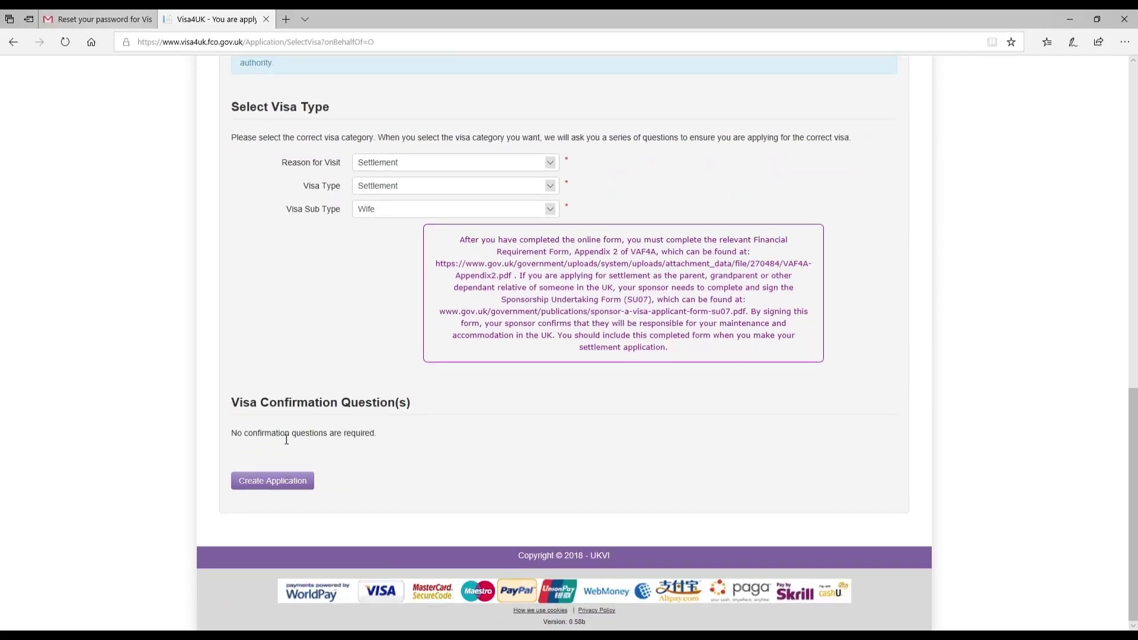
{"action": "left_click", "coordinate": [292, 483]}
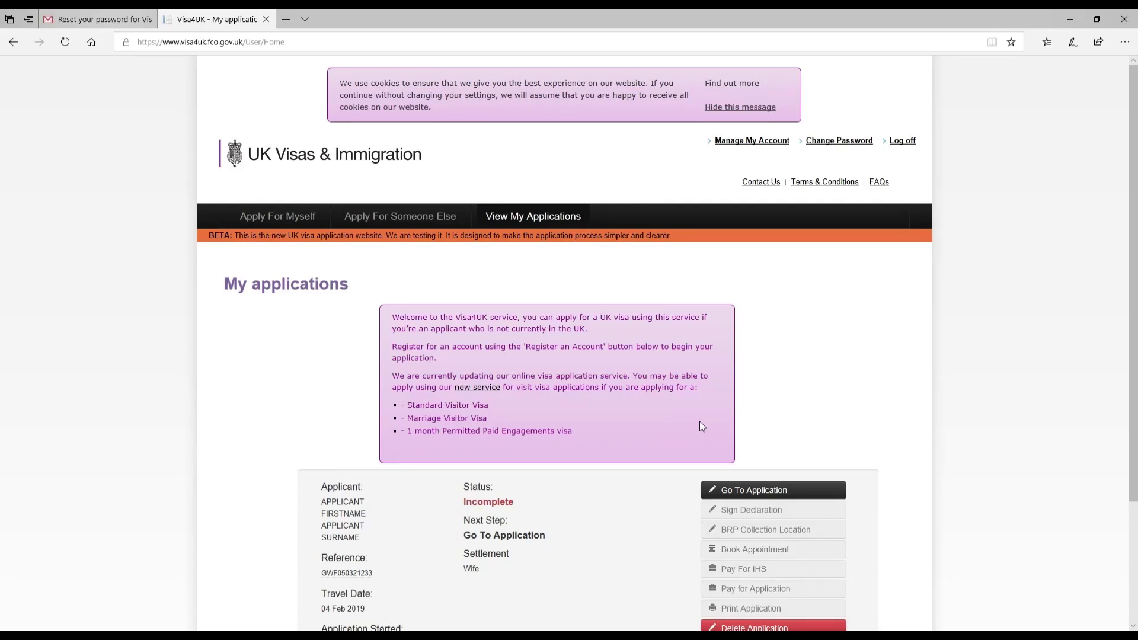
Review the applicant, 04 Feb 2019 travel date, start date and Settlement – Wife details, then open the application.
{"action": "scroll", "coordinate": [700, 425], "scroll_direction": "down", "scroll_amount": 3}
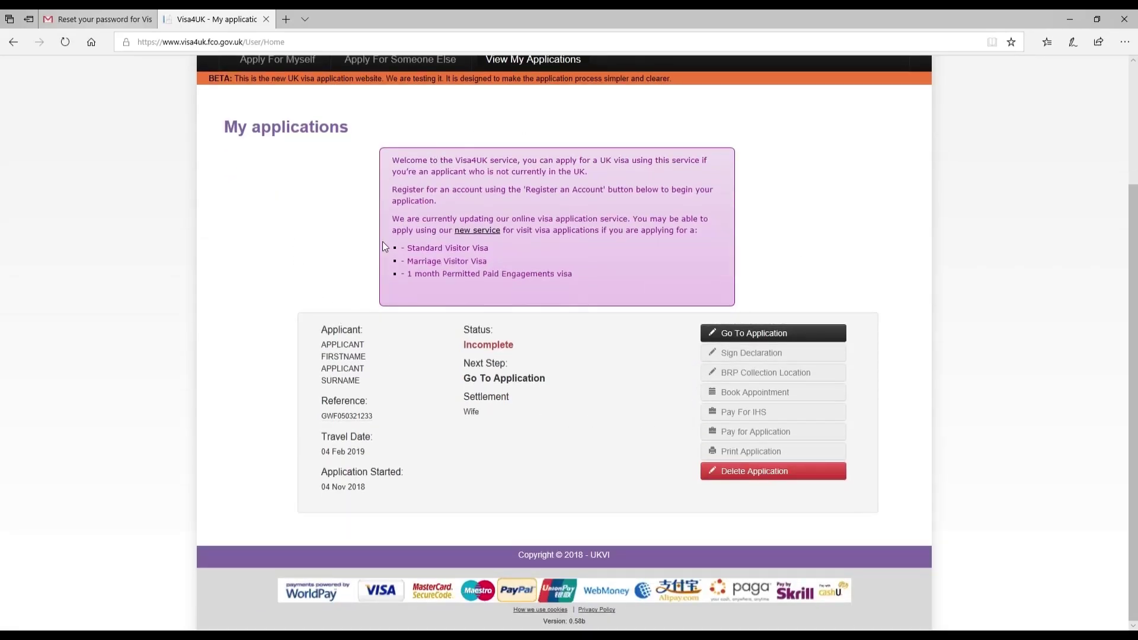
{"action": "left_click_drag", "start_coordinate": [321, 332], "coordinate": [402, 417]}
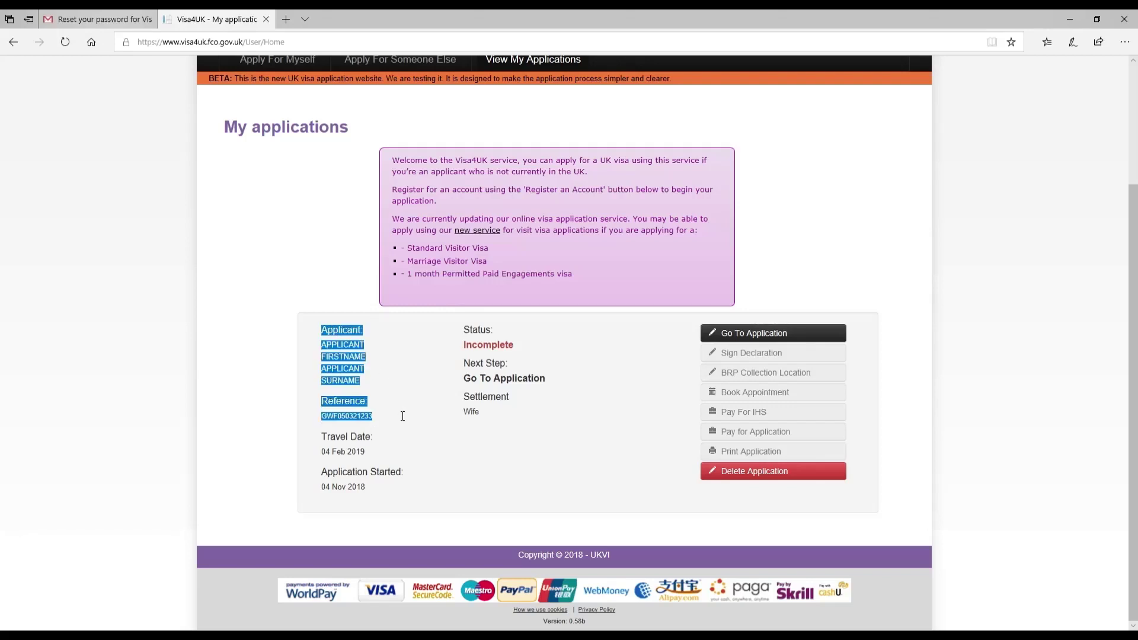
{"action": "left_click", "coordinate": [312, 411]}
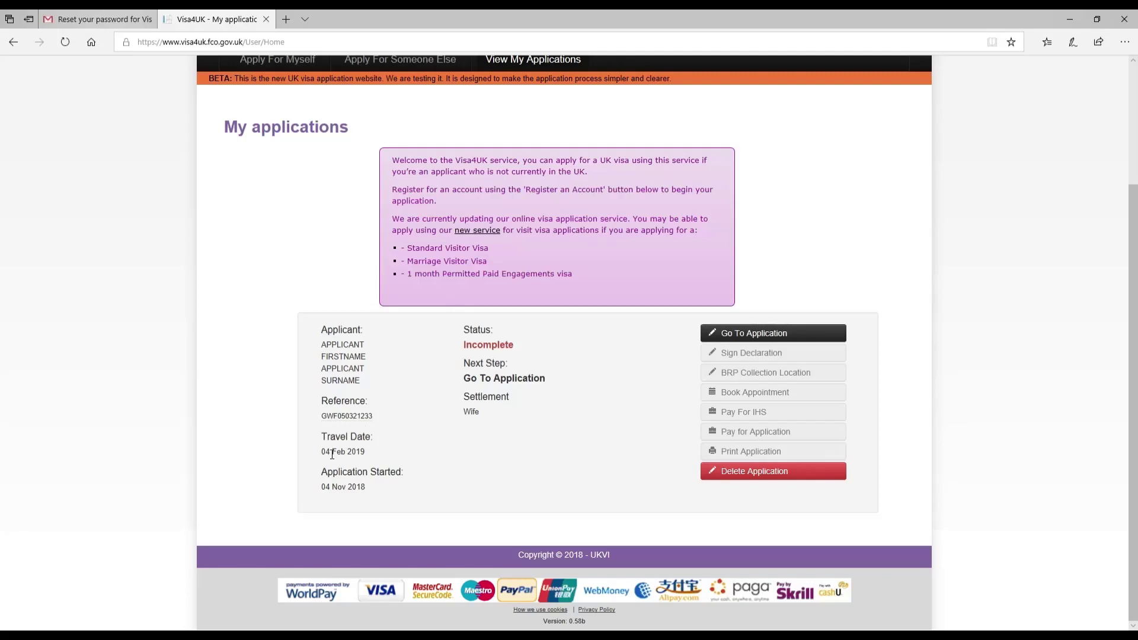
{"action": "left_click_drag", "start_coordinate": [320, 454], "coordinate": [345, 455]}
{"action": "left_click", "coordinate": [394, 450]}
{"action": "left_click_drag", "start_coordinate": [328, 473], "coordinate": [419, 491]}
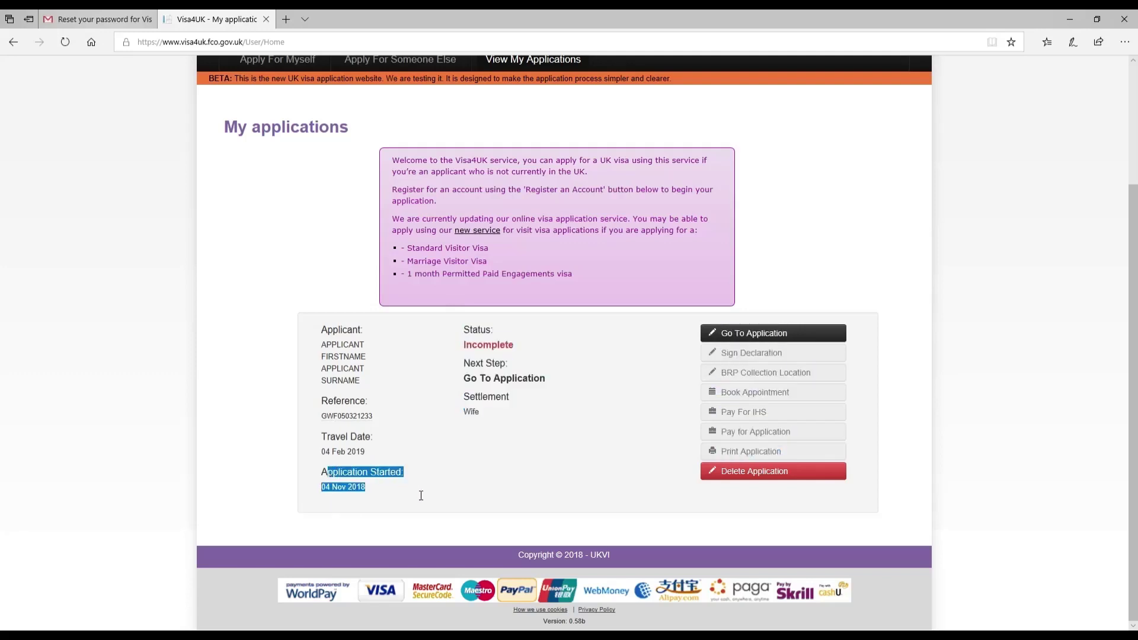
{"action": "left_click", "coordinate": [454, 477]}
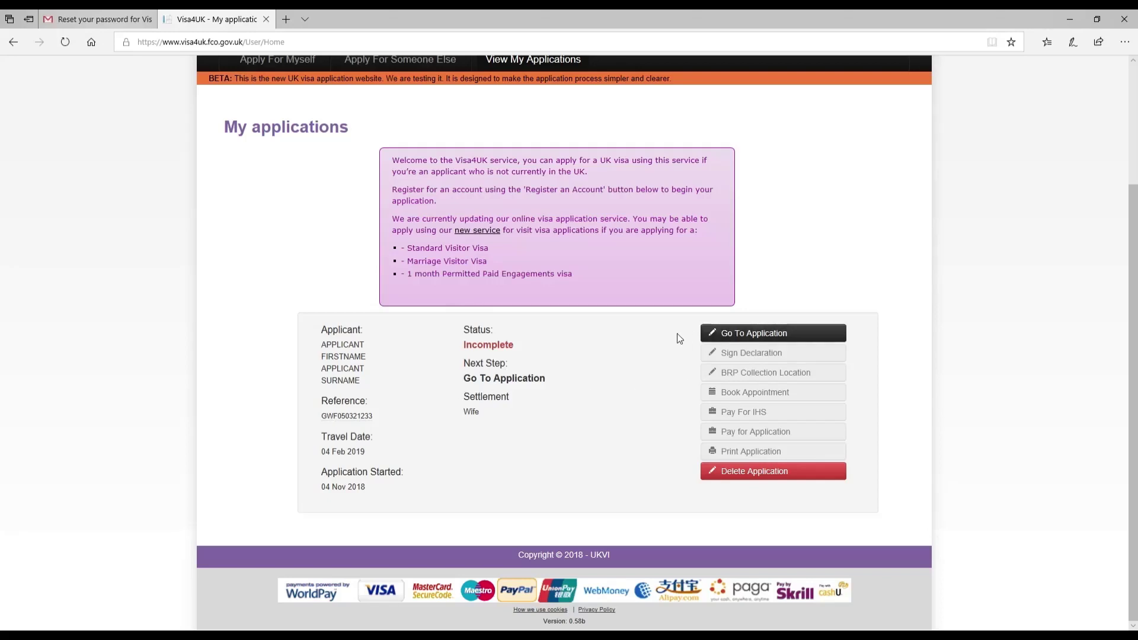
{"action": "double_click", "coordinate": [477, 402]}
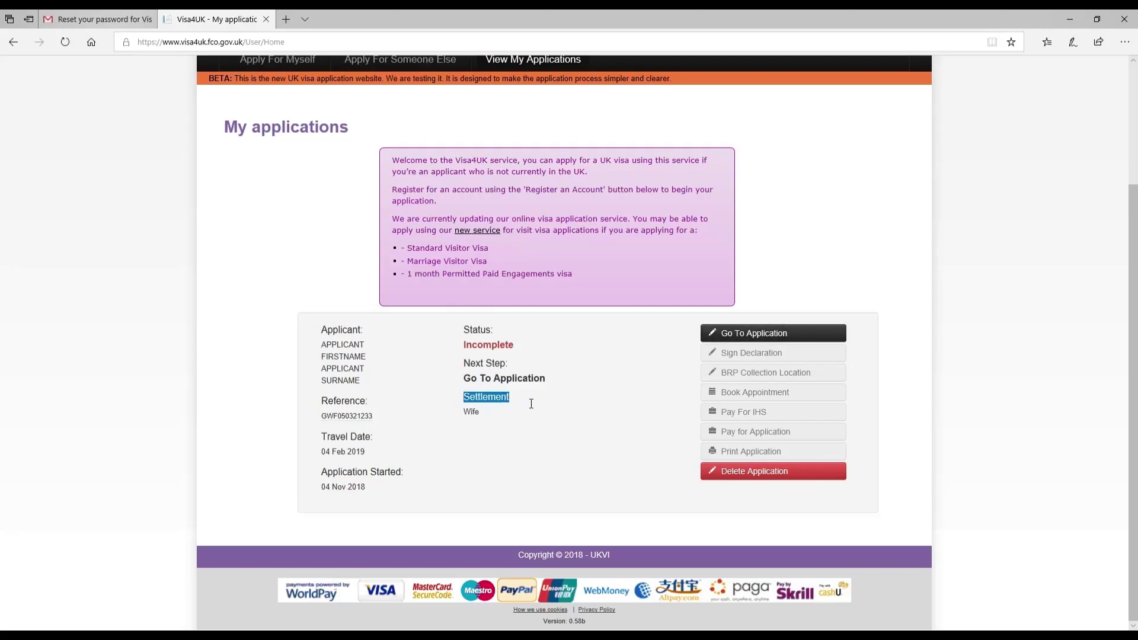
{"action": "left_click", "coordinate": [533, 414], "text": "shift"}
{"action": "left_click", "coordinate": [534, 414]}
{"action": "left_click", "coordinate": [752, 339]}
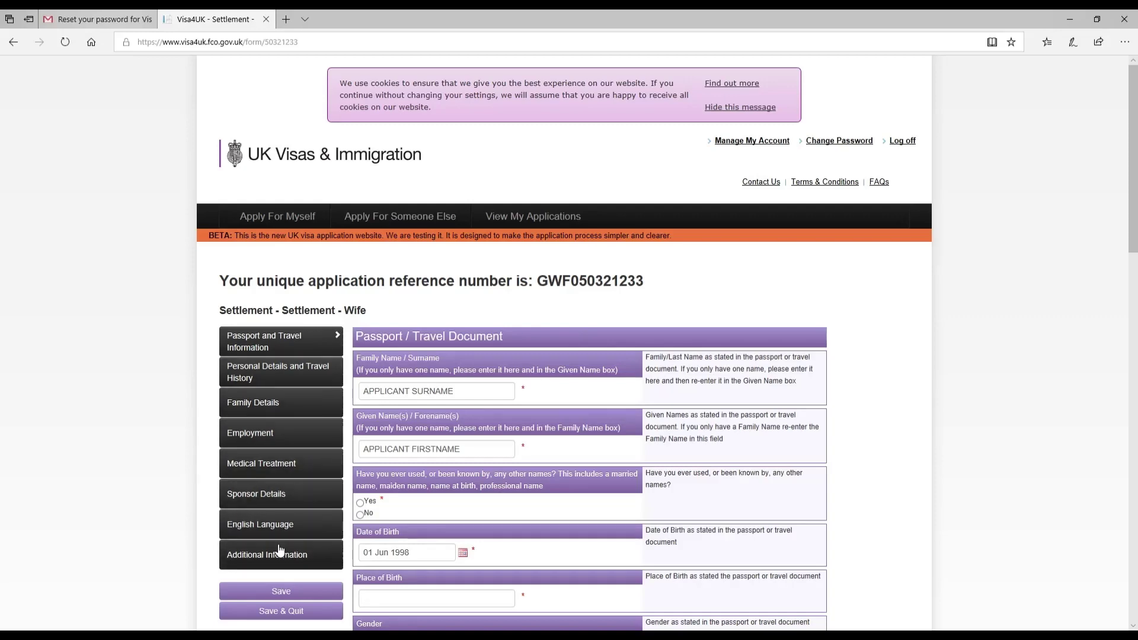
{"action": "scroll", "coordinate": [270, 534], "scroll_direction": "down", "scroll_amount": 6}
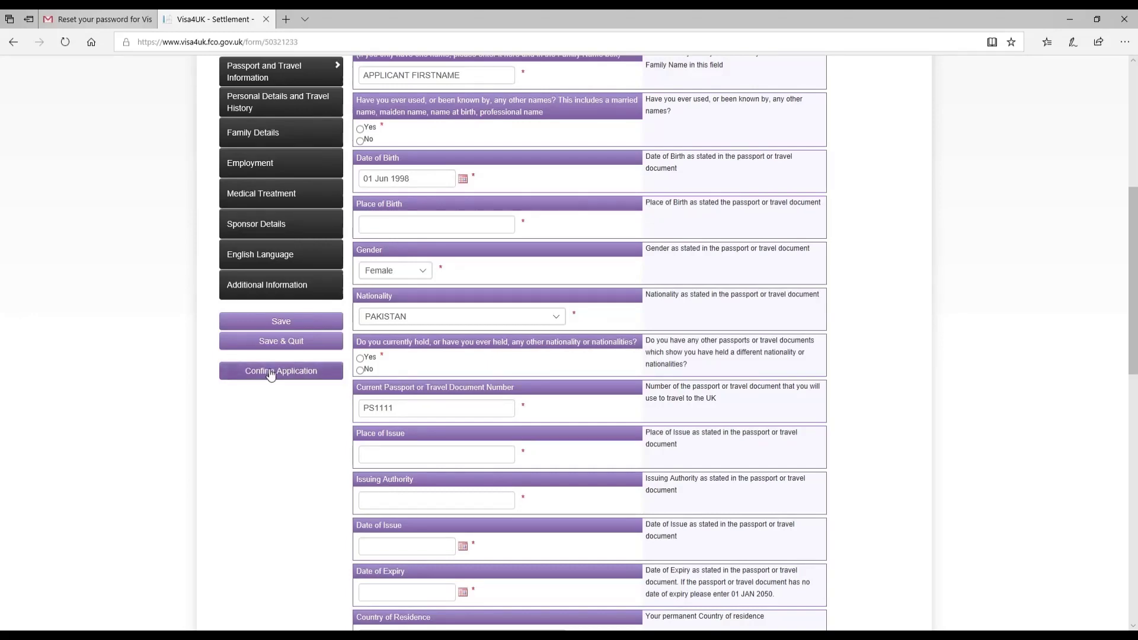
{"action": "scroll", "coordinate": [271, 373], "scroll_direction": "up", "scroll_amount": 6}
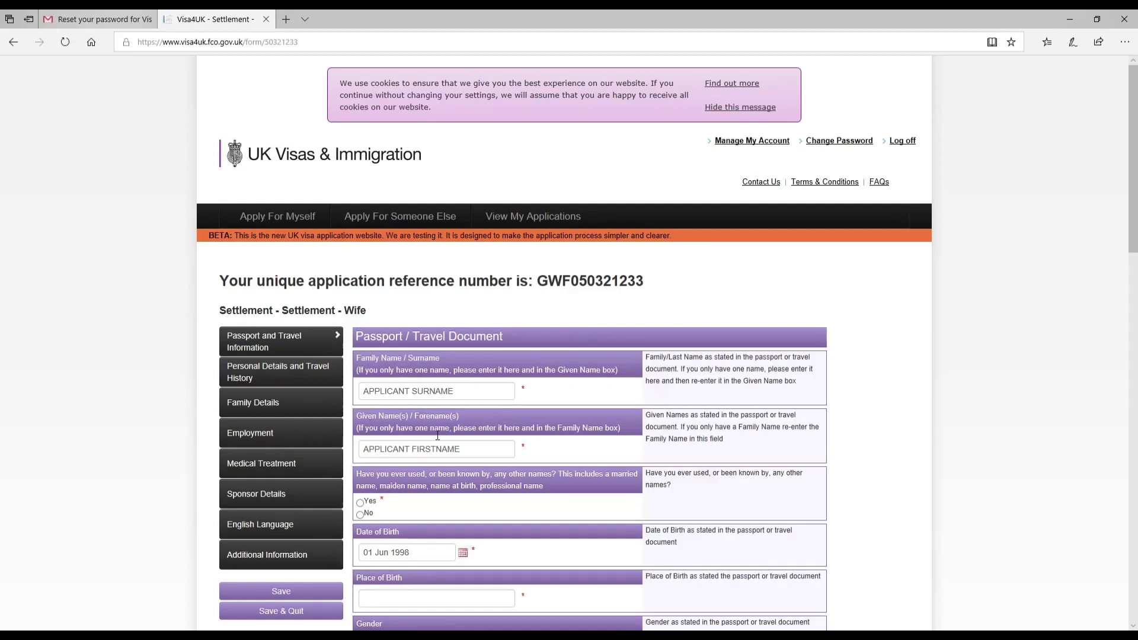
{"action": "scroll", "coordinate": [488, 471], "scroll_direction": "down", "scroll_amount": 6}
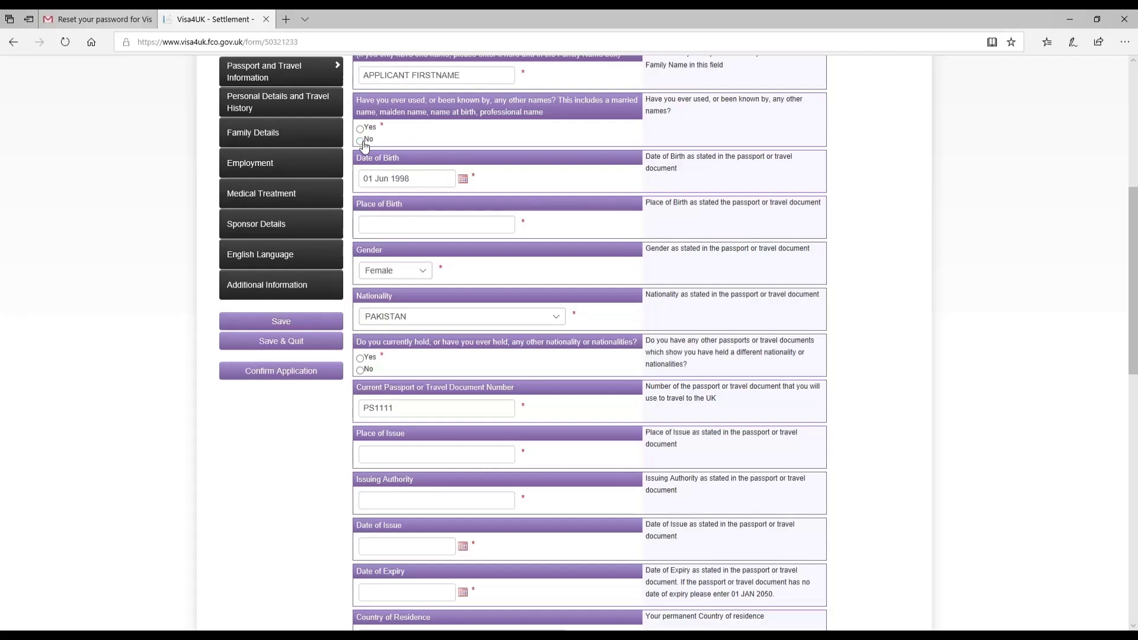
Answer No to other names and enter CITY,PAKISTAN as the place of birth.
{"action": "left_click", "coordinate": [364, 144]}
{"action": "left_click", "coordinate": [410, 229]}
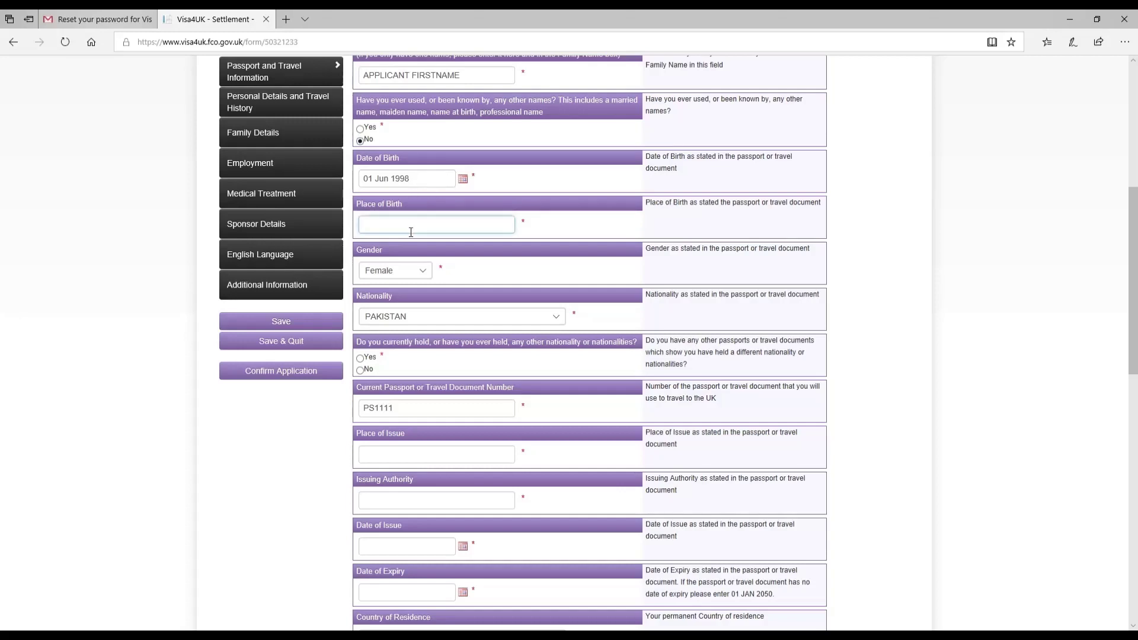
{"action": "type", "text": "CITY,PAKISTAN"}
Answer No to other nationality and enter PAKISTAN as place of issue and issuing authority.
{"action": "left_click", "coordinate": [359, 370]}
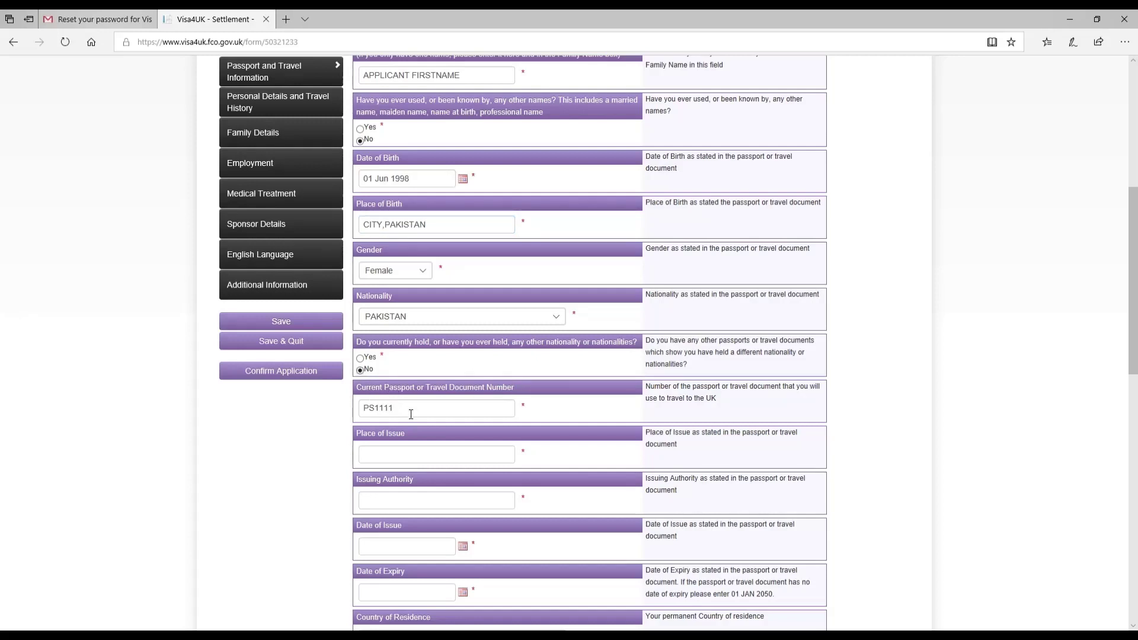
{"action": "left_click", "coordinate": [407, 460]}
{"action": "type", "text": "PAKISTAN"}
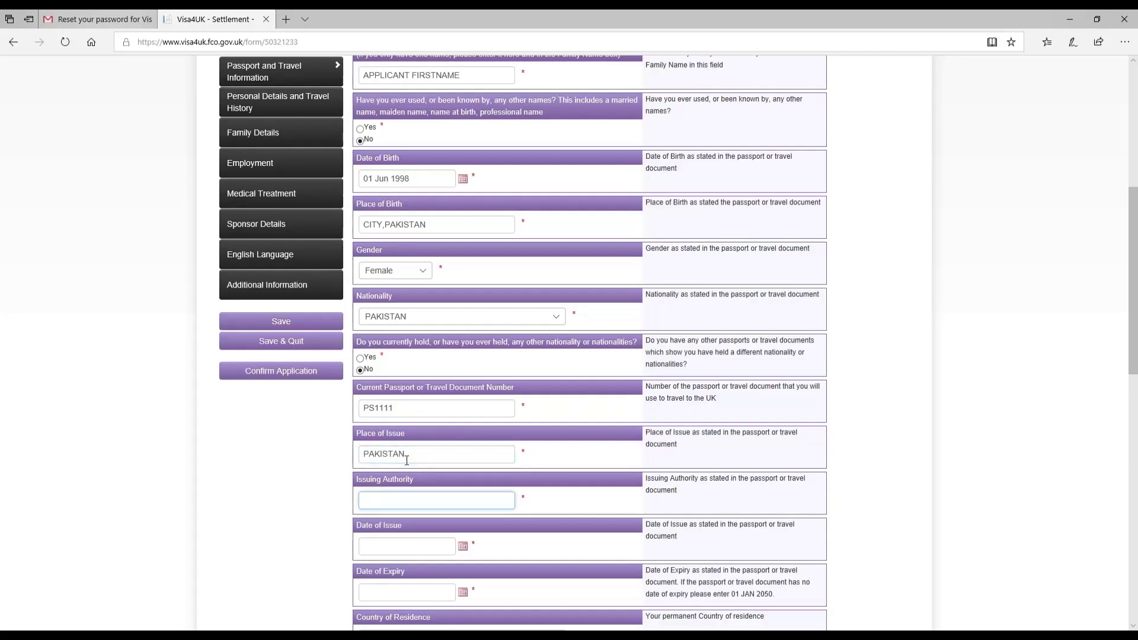
{"action": "type", "text": "PAKISTAN"}
{"action": "left_click", "coordinate": [462, 546]}
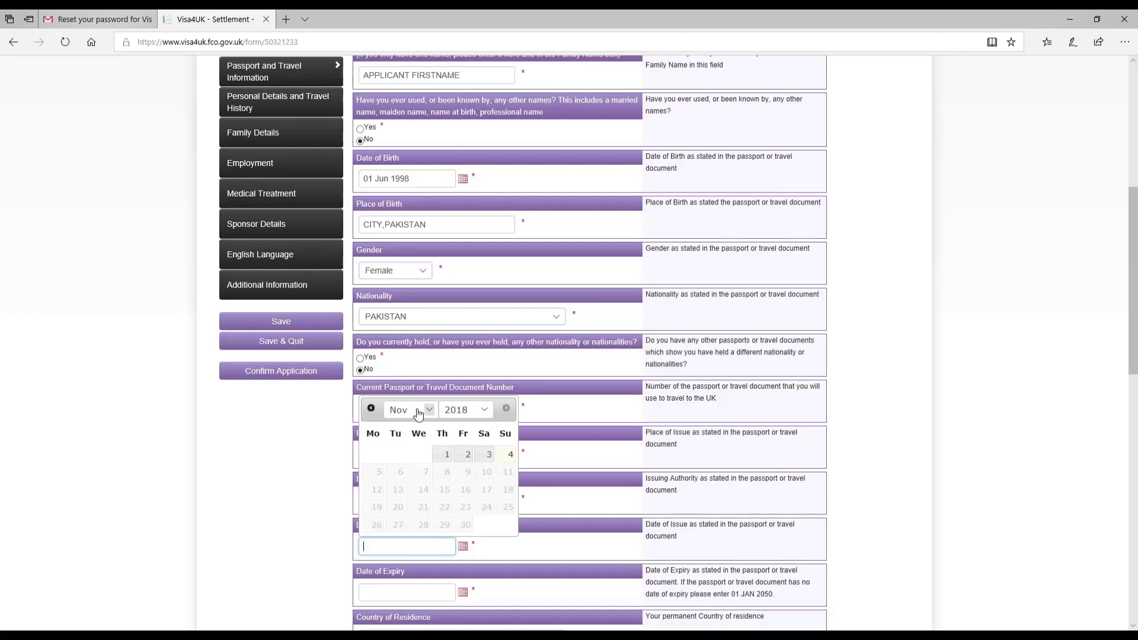
Set the passport date of issue to 01 May 2018.
{"action": "left_click", "coordinate": [583, 365]}
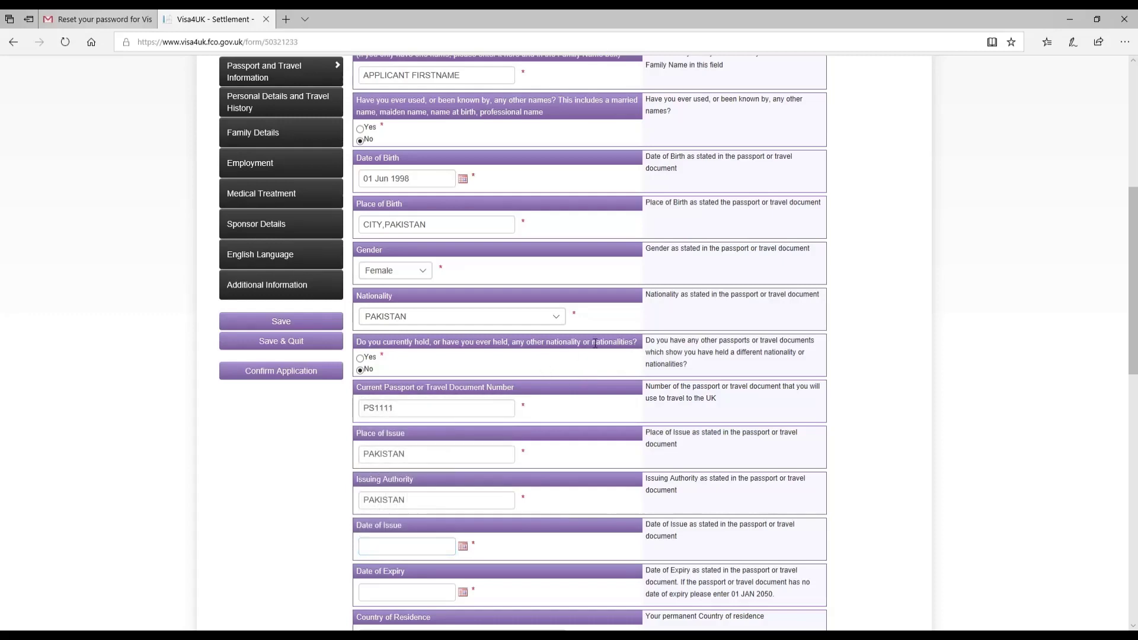
{"action": "scroll", "coordinate": [658, 339], "scroll_direction": "up", "scroll_amount": 5}
{"action": "scroll", "coordinate": [658, 339], "scroll_direction": "up", "scroll_amount": 1}
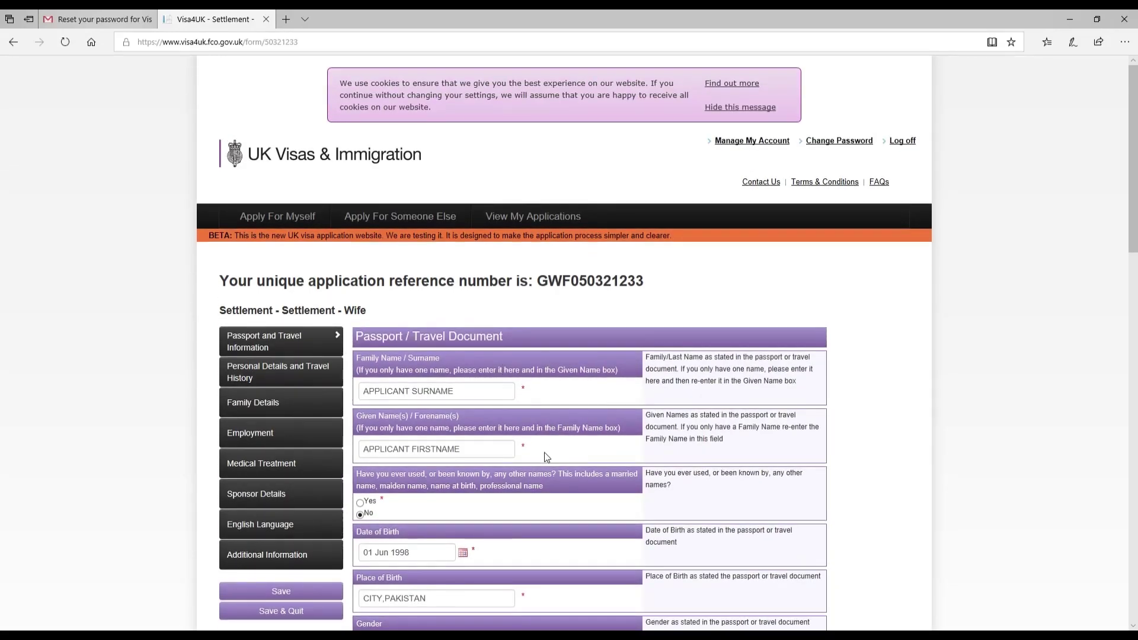
{"action": "scroll", "coordinate": [527, 510], "scroll_direction": "down", "scroll_amount": 6}
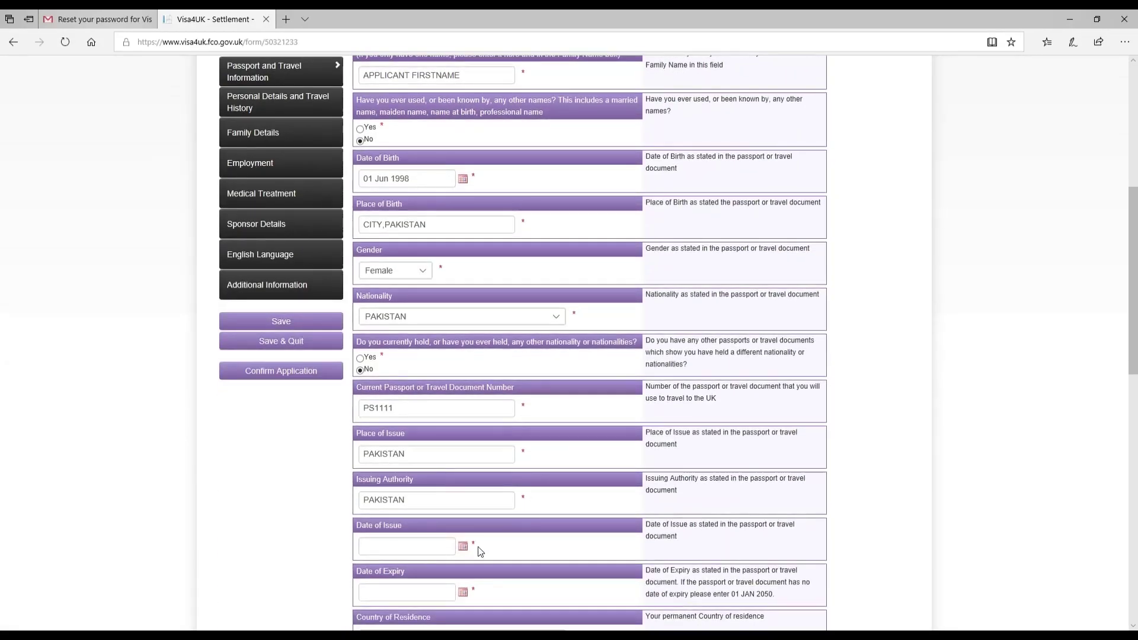
{"action": "left_click", "coordinate": [471, 549]}
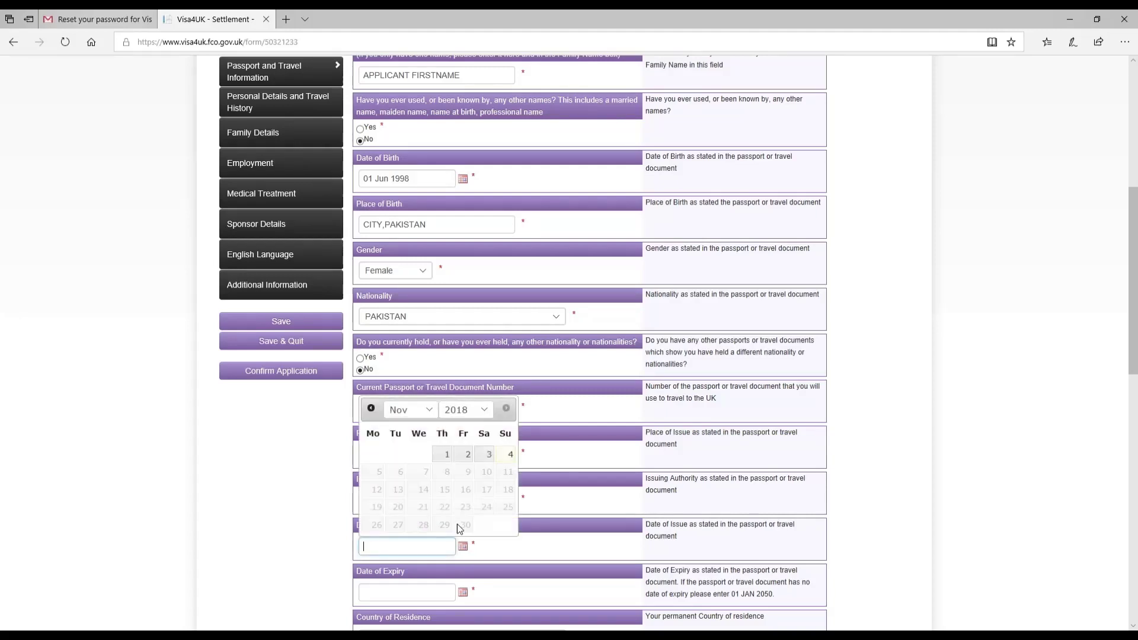
{"action": "left_click", "coordinate": [428, 410]}
{"action": "left_click", "coordinate": [416, 341]}
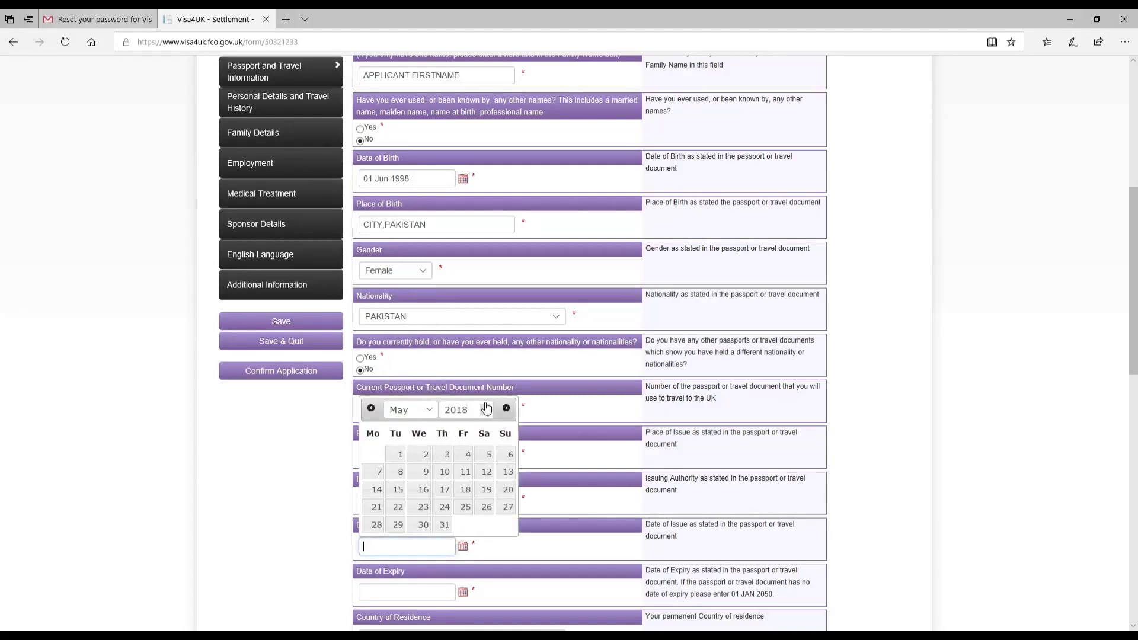
{"action": "left_click", "coordinate": [466, 410]}
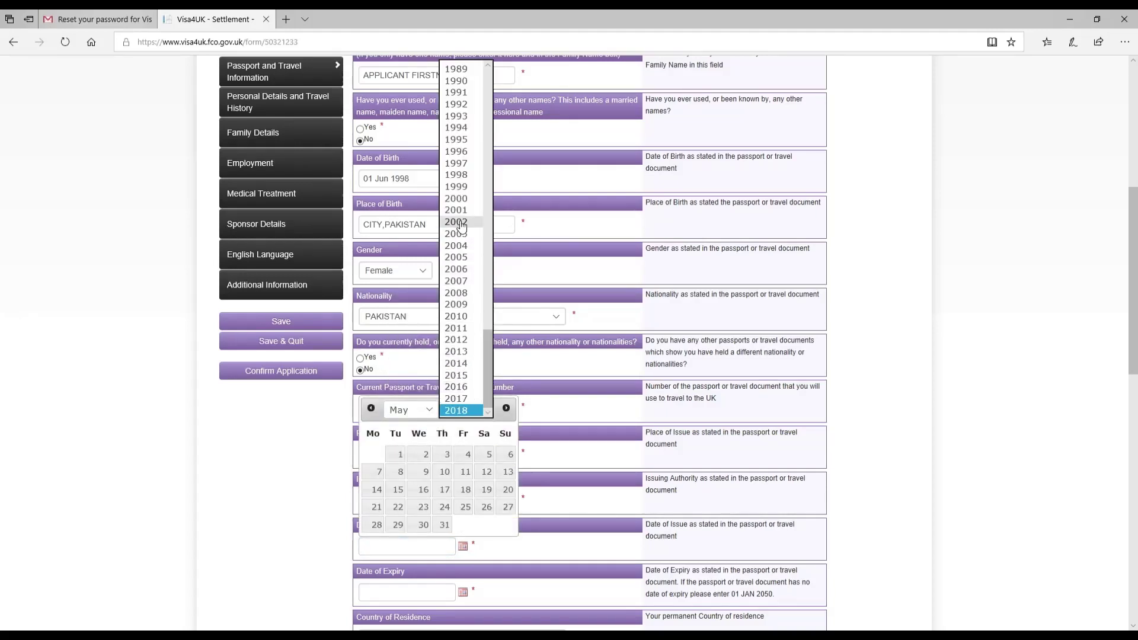
{"action": "left_click", "coordinate": [463, 363]}
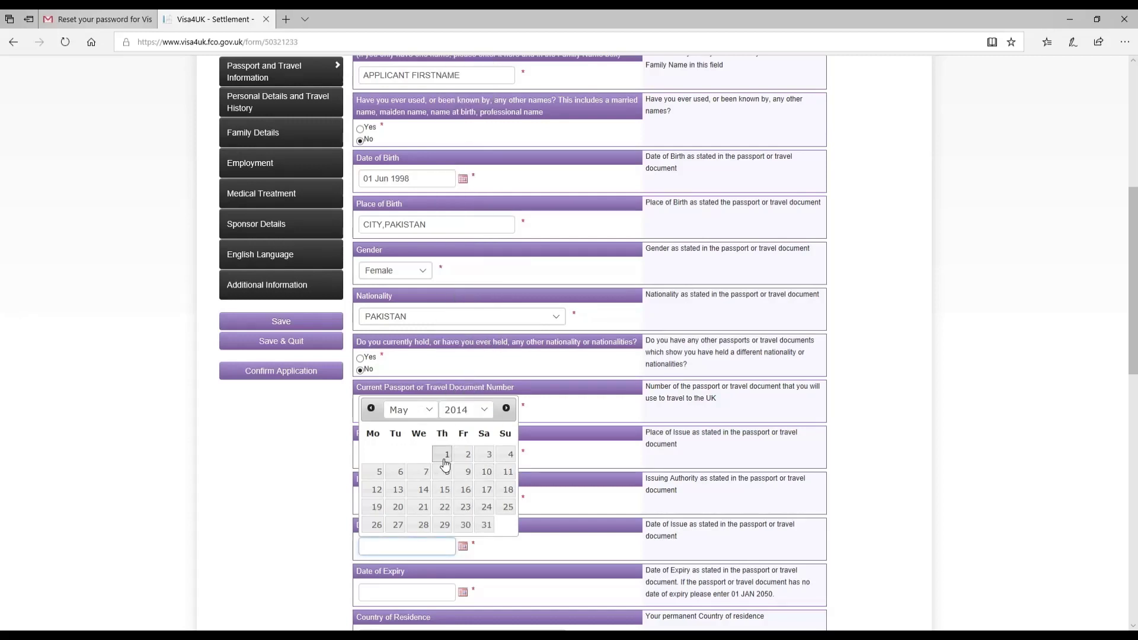
{"action": "left_click", "coordinate": [455, 410]}
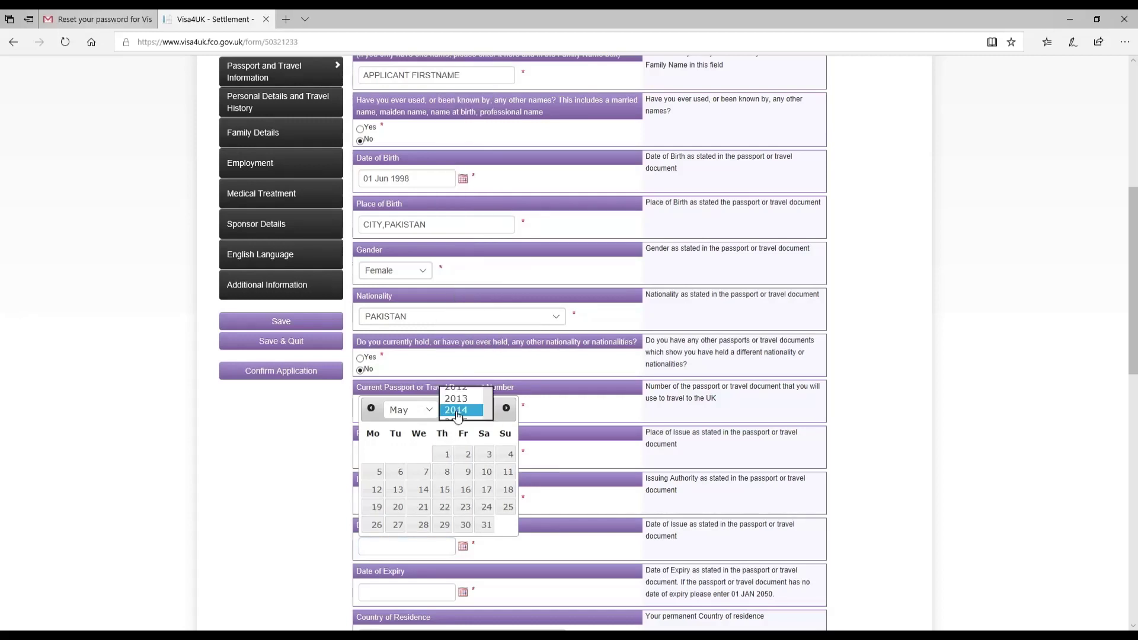
{"action": "left_click", "coordinate": [466, 459]}
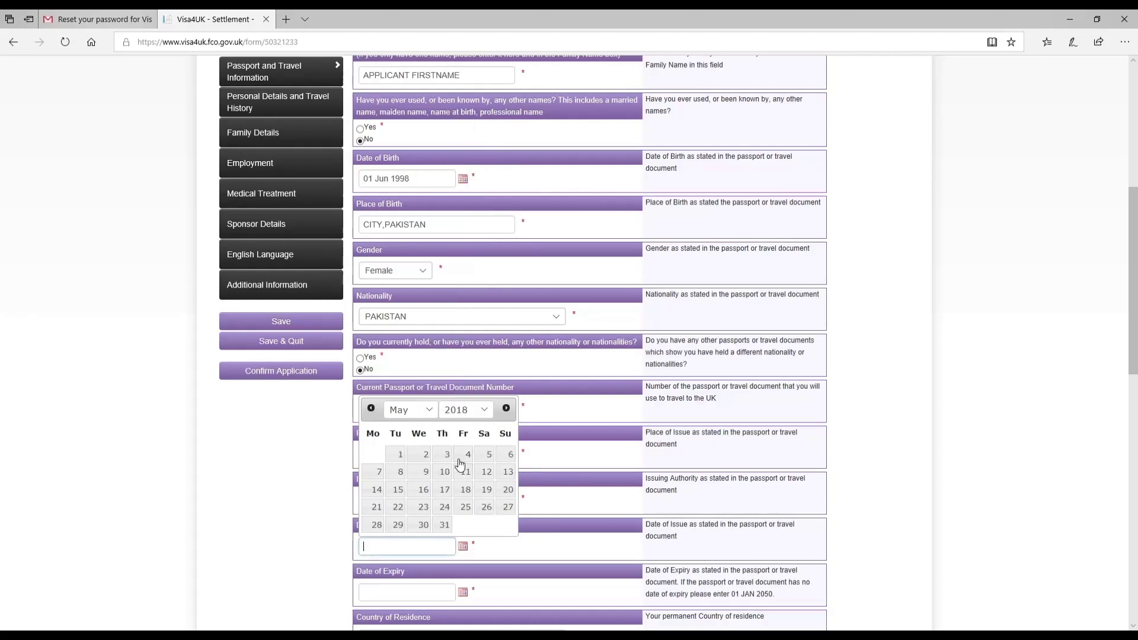
{"action": "left_click", "coordinate": [397, 454]}
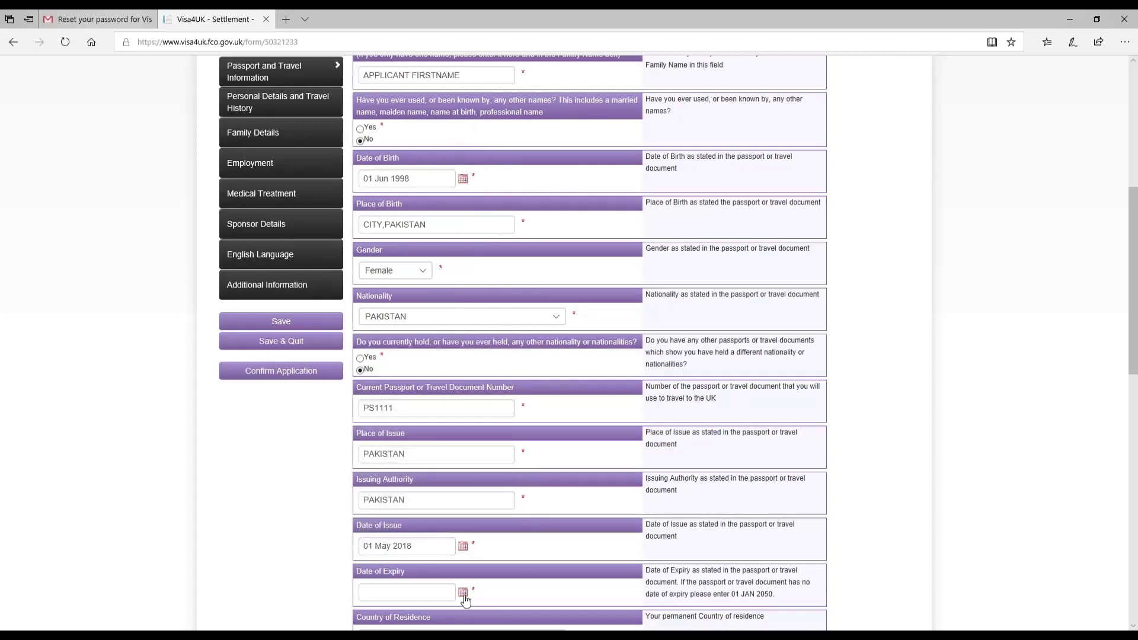
Set the passport date of expiry to 01 May 2023.
{"action": "left_click", "coordinate": [462, 592]}
{"action": "left_click", "coordinate": [419, 467]}
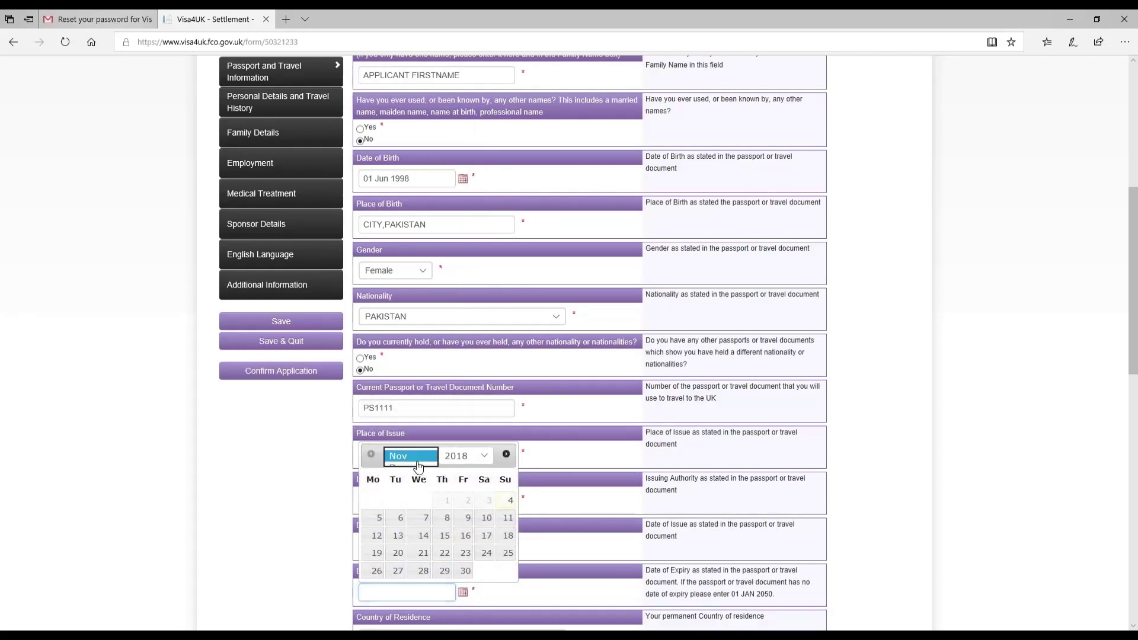
{"action": "left_click", "coordinate": [456, 460]}
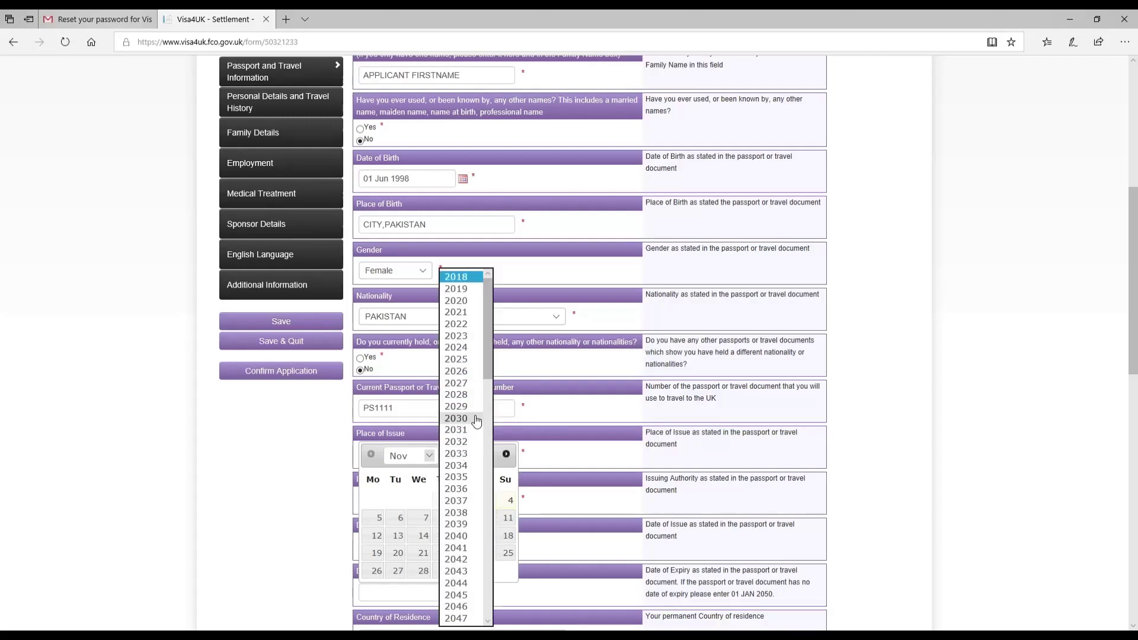
{"action": "left_click", "coordinate": [471, 338]}
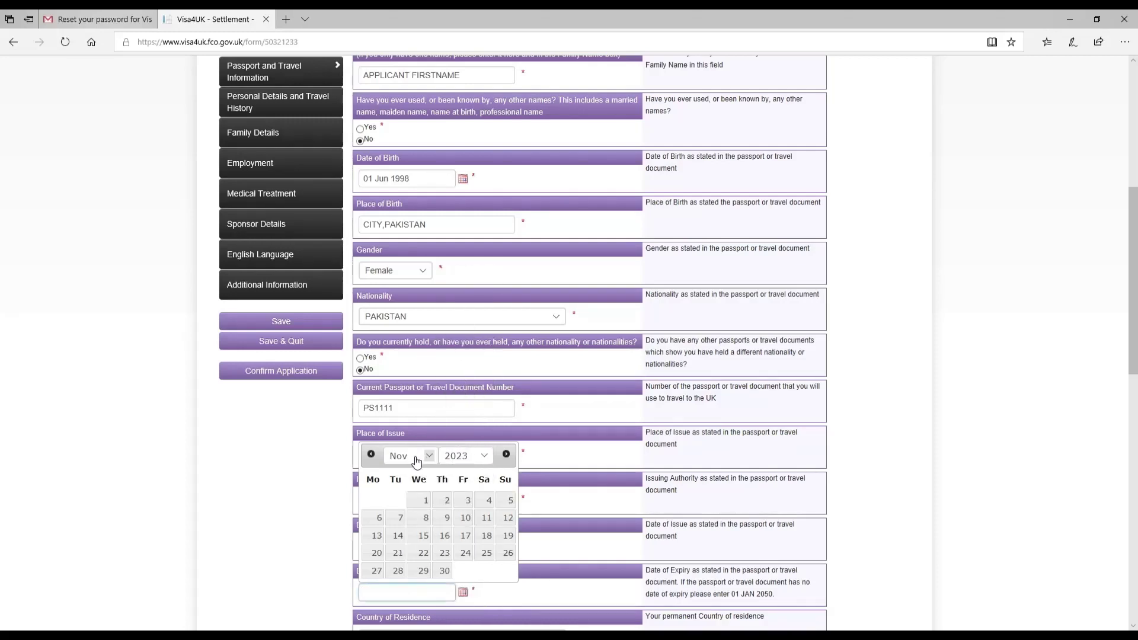
{"action": "left_click", "coordinate": [415, 455]}
{"action": "left_click", "coordinate": [413, 394]}
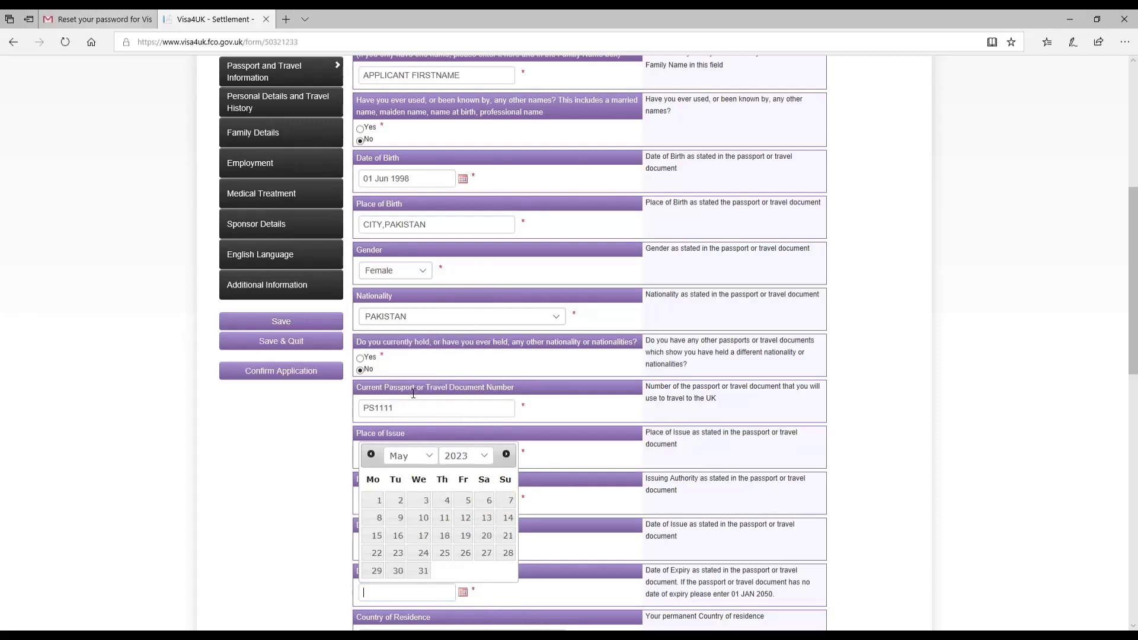
{"action": "left_click", "coordinate": [375, 501]}
Choose PAKISTAN as country of residence, answer Yes to national and No to first passport.
{"action": "scroll", "coordinate": [573, 493], "scroll_direction": "down", "scroll_amount": 5}
{"action": "scroll", "coordinate": [574, 496], "scroll_direction": "down", "scroll_amount": 1}
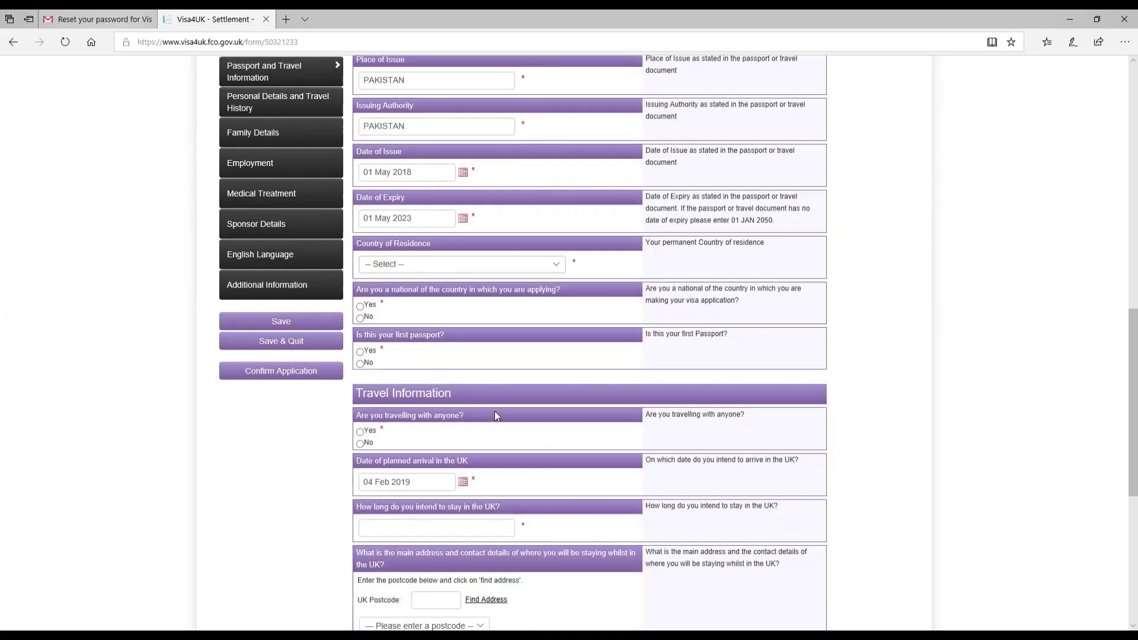
{"action": "left_click", "coordinate": [409, 265]}
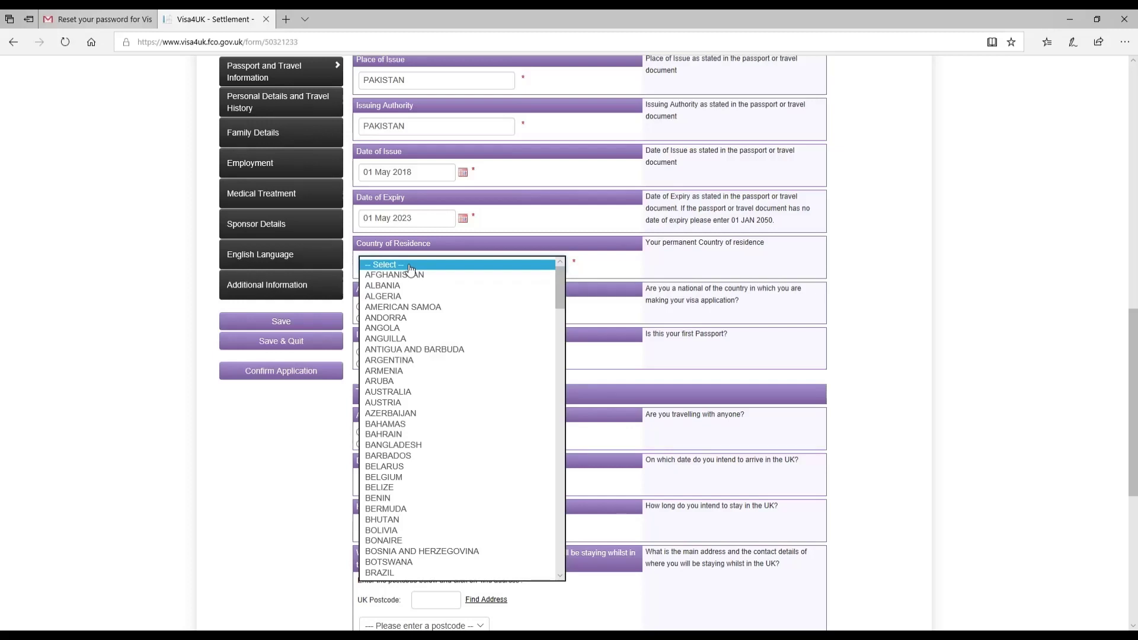
{"action": "key", "text": "p"}
{"action": "left_click", "coordinate": [397, 573]}
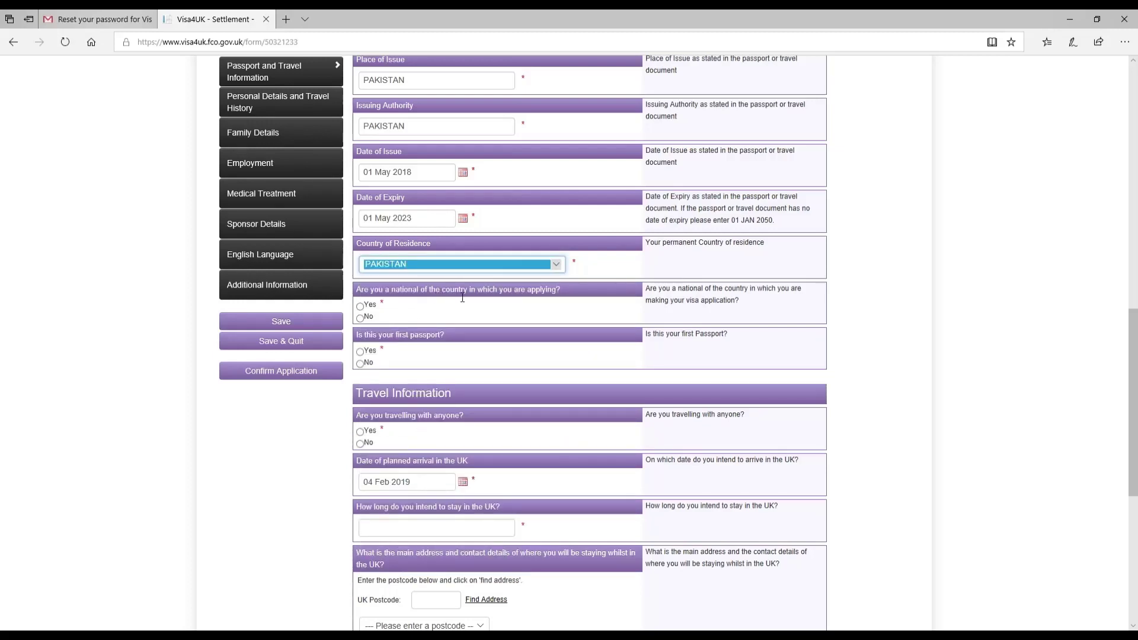
{"action": "left_click", "coordinate": [361, 306]}
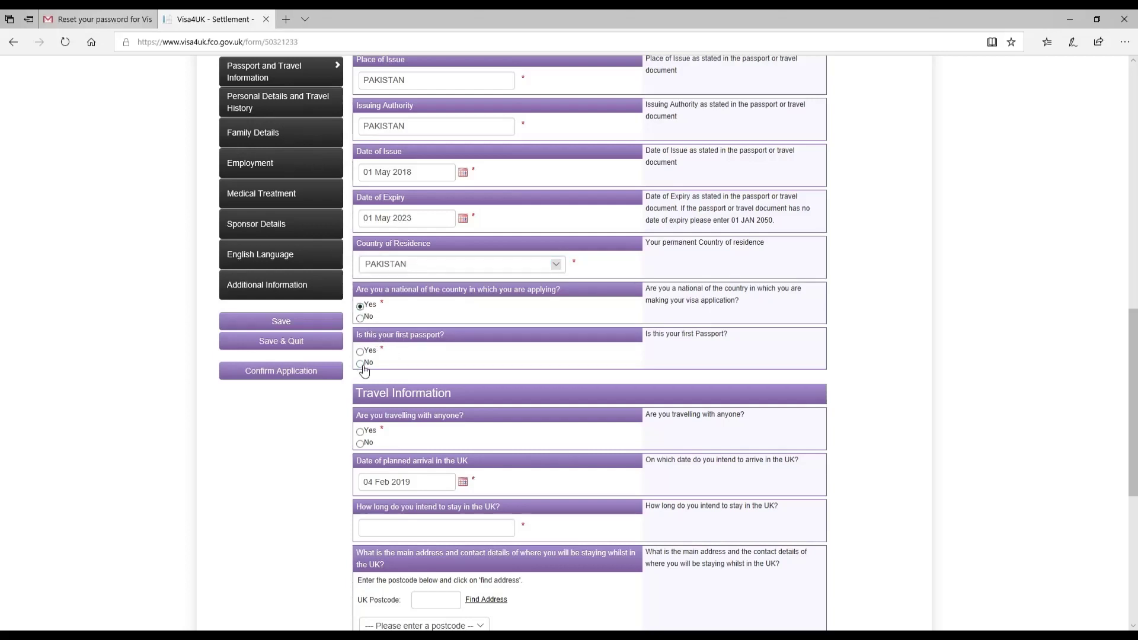
{"action": "left_click", "coordinate": [361, 364]}
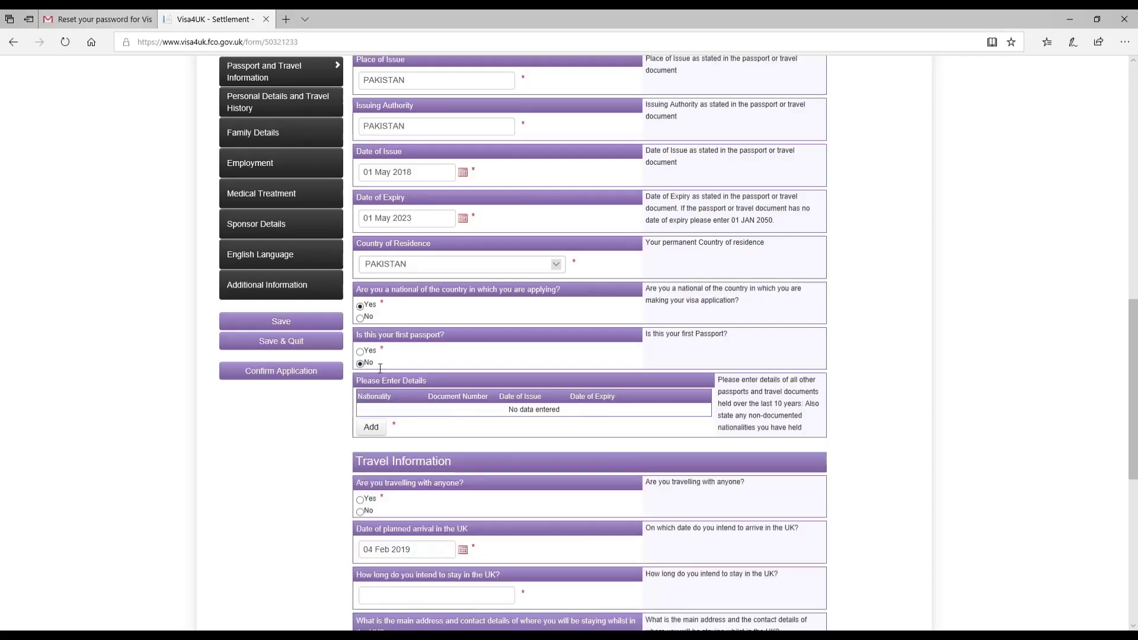